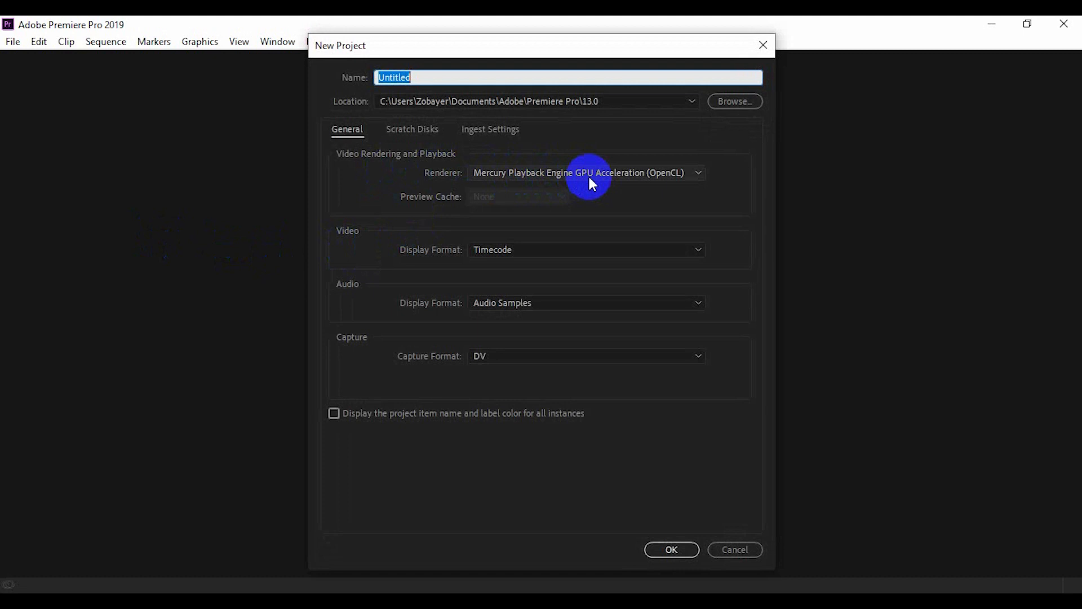
# Create the Untitled project with the Mercury Playback Engine GPU Acceleration (OpenCL) renderer, overwriting the existing project of that name.
pyautogui.click(589, 178)
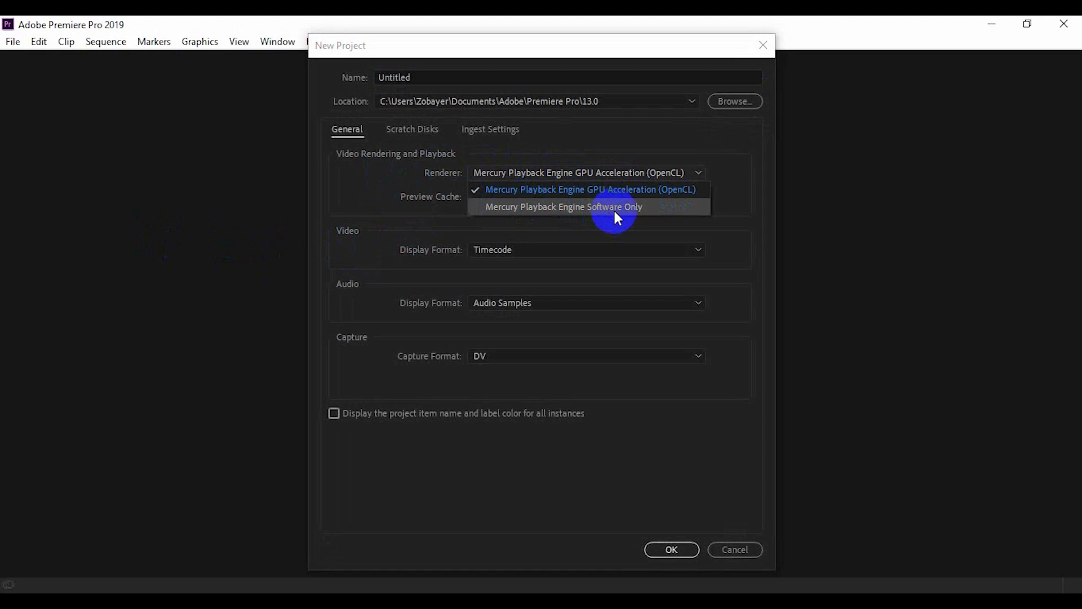
pyautogui.click(613, 191)
pyautogui.click(679, 550)
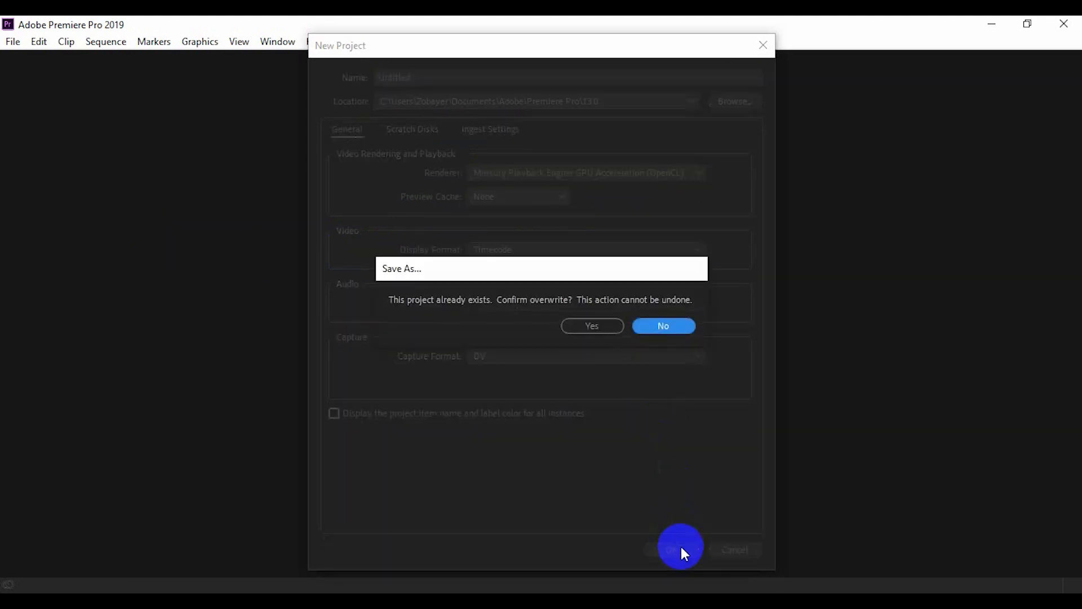
pyautogui.click(592, 323)
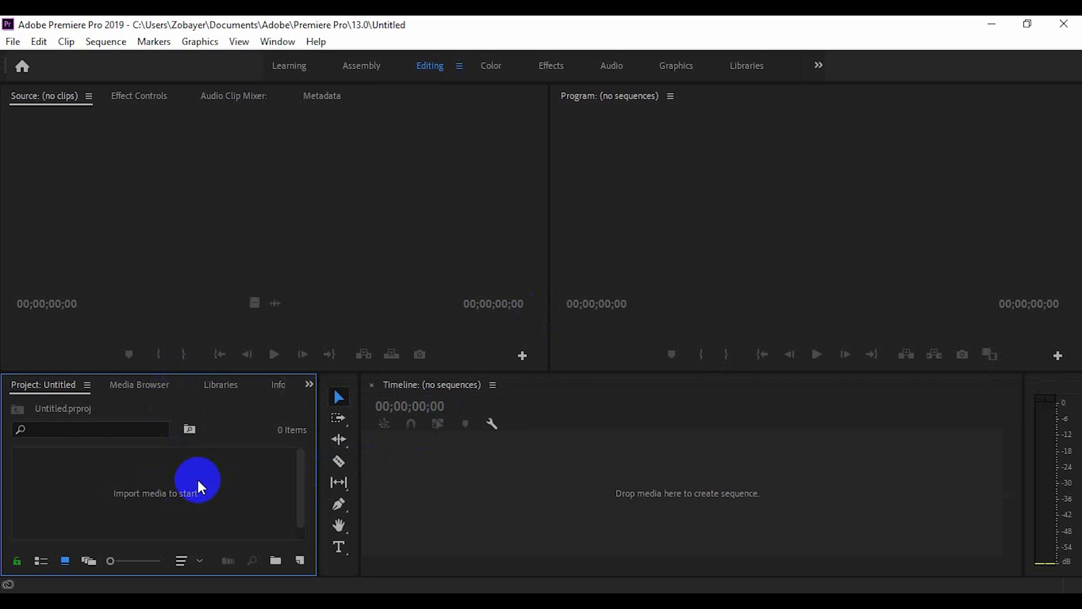
# Import the entire "Transition Presets - FullHD 1980x1920" project from the Transitions folder.
pyautogui.doubleClick(250, 473)
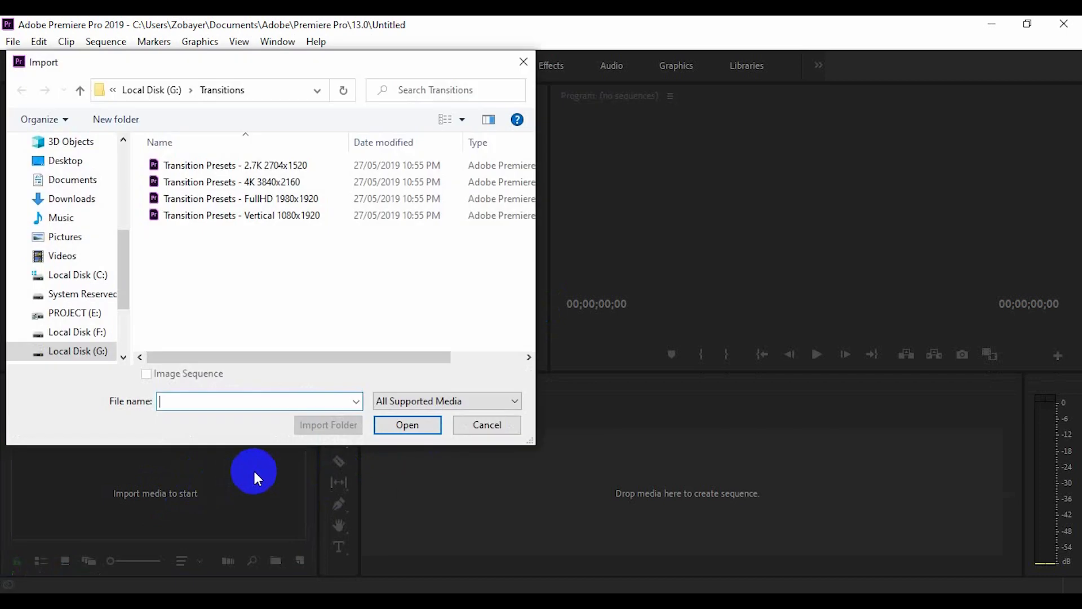
pyautogui.click(488, 425)
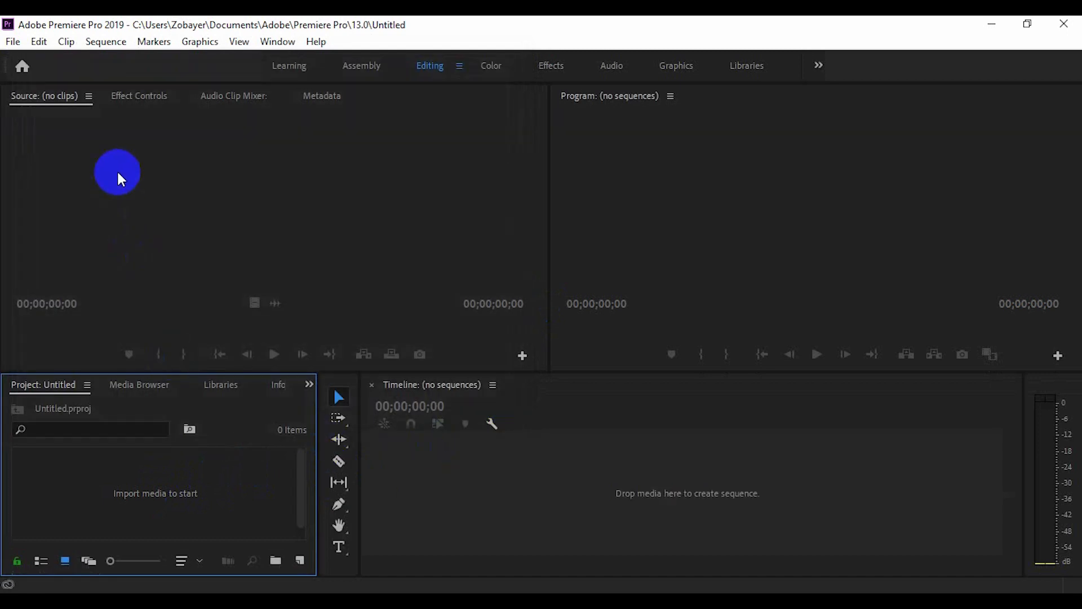
pyautogui.doubleClick(230, 491)
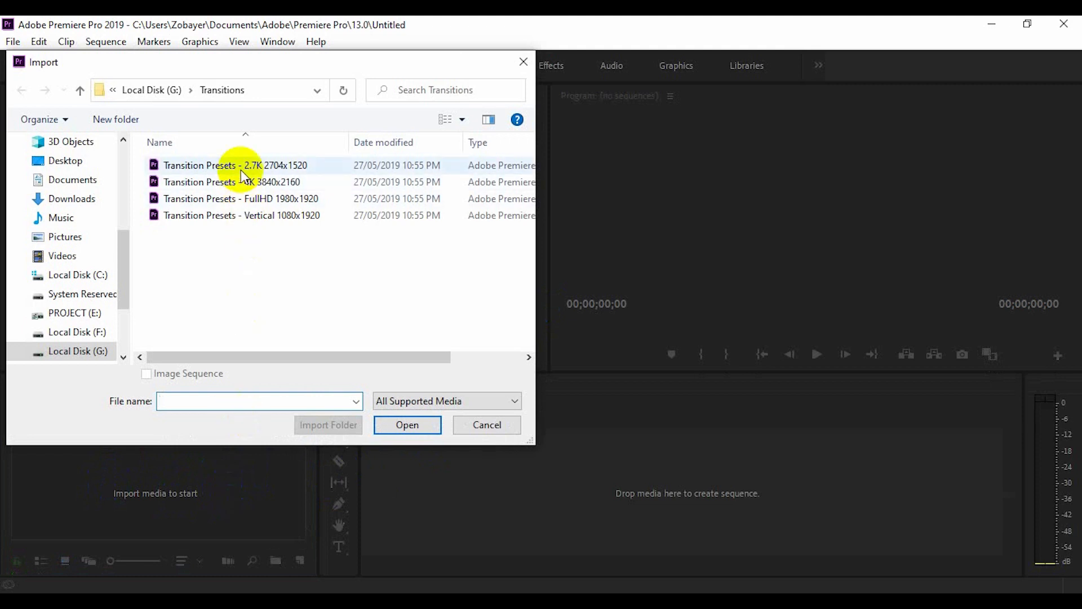
pyautogui.moveTo(199, 245); pyautogui.dragTo(237, 165)
pyautogui.click(268, 245)
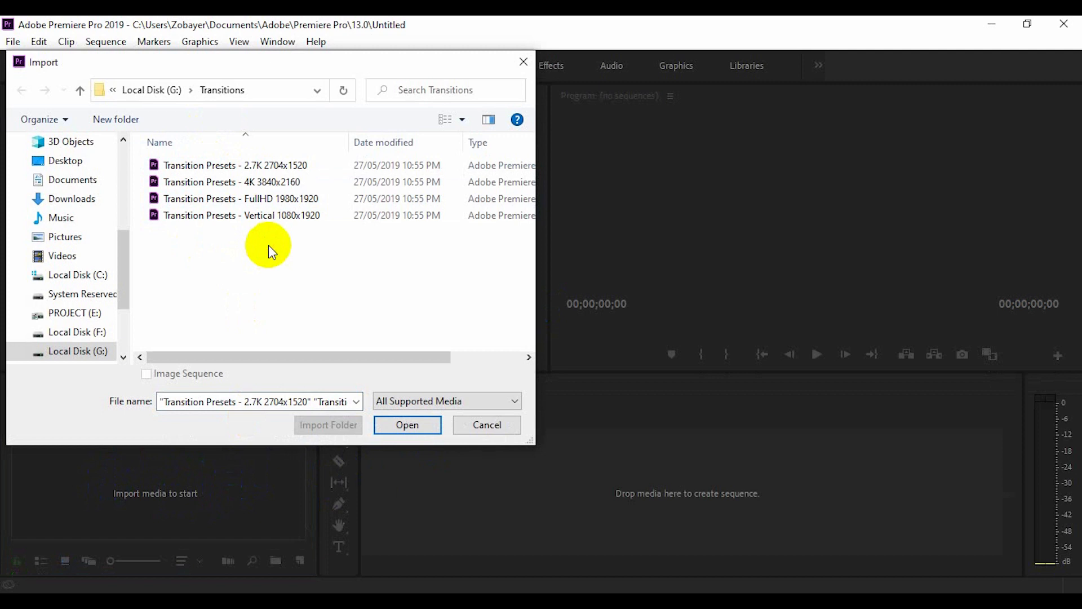
pyautogui.click(194, 201)
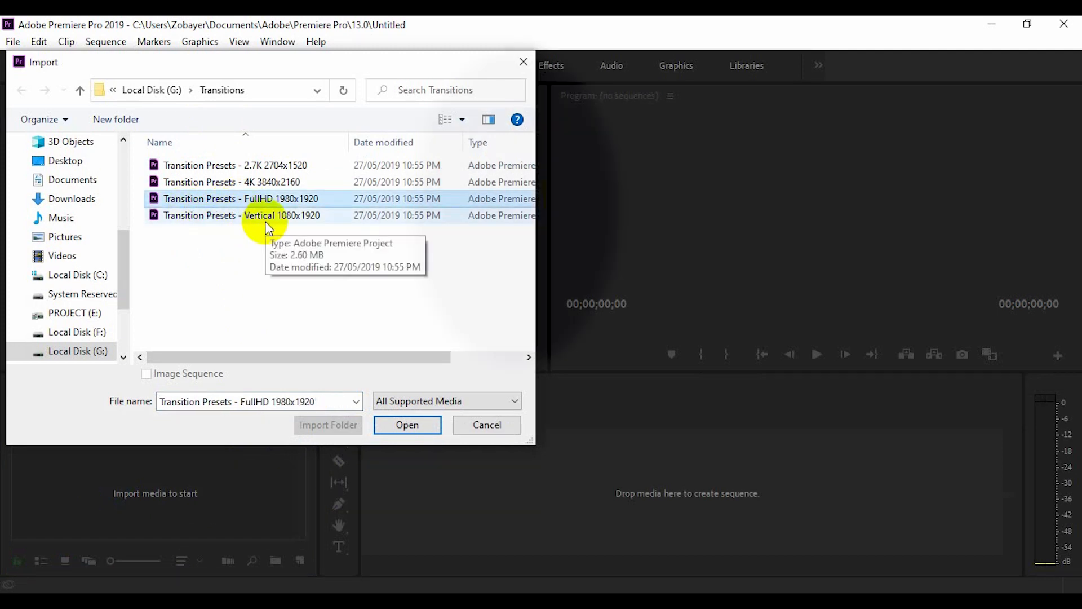
pyautogui.click(255, 200)
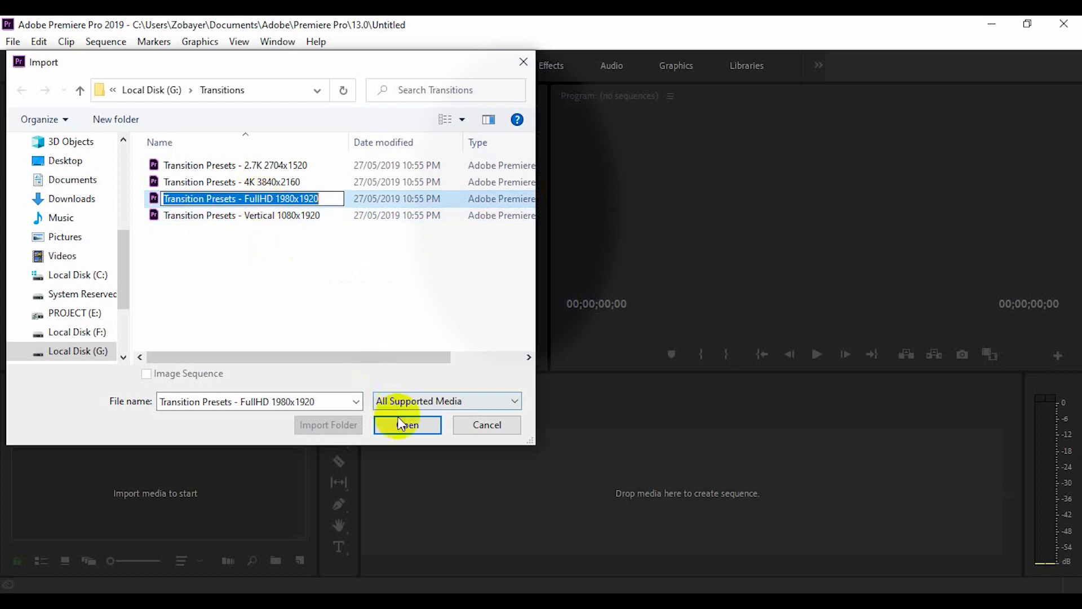
pyautogui.click(303, 272)
pyautogui.click(273, 203)
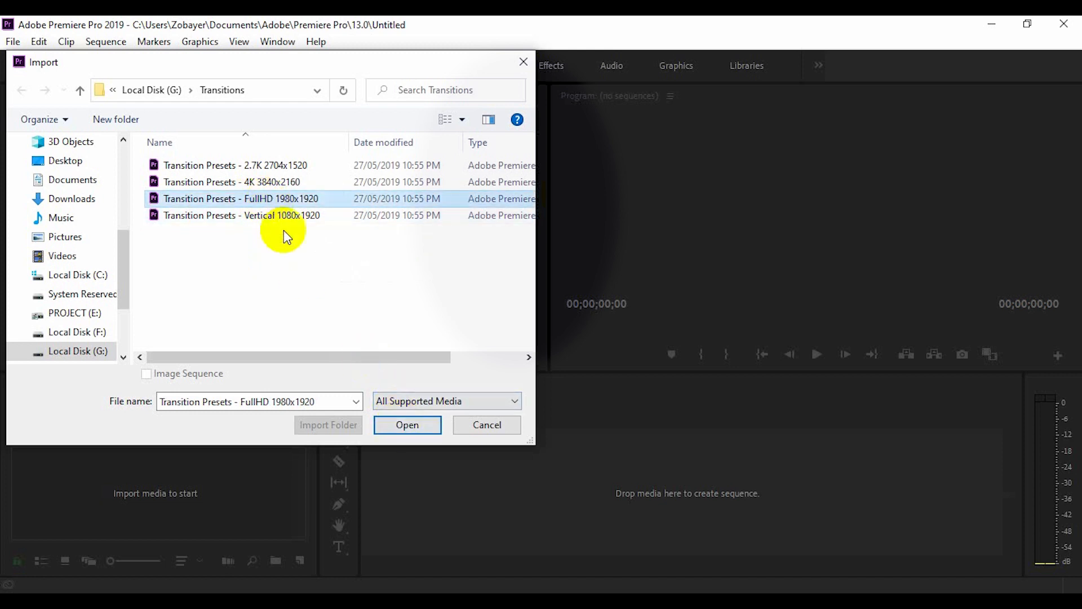
pyautogui.click(397, 421)
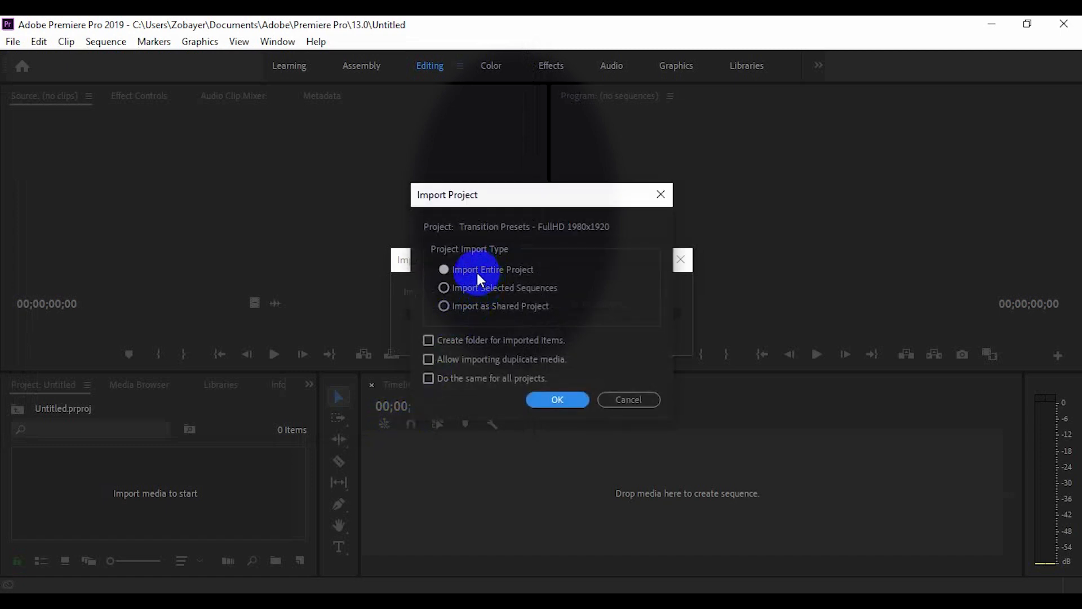
pyautogui.click(573, 400)
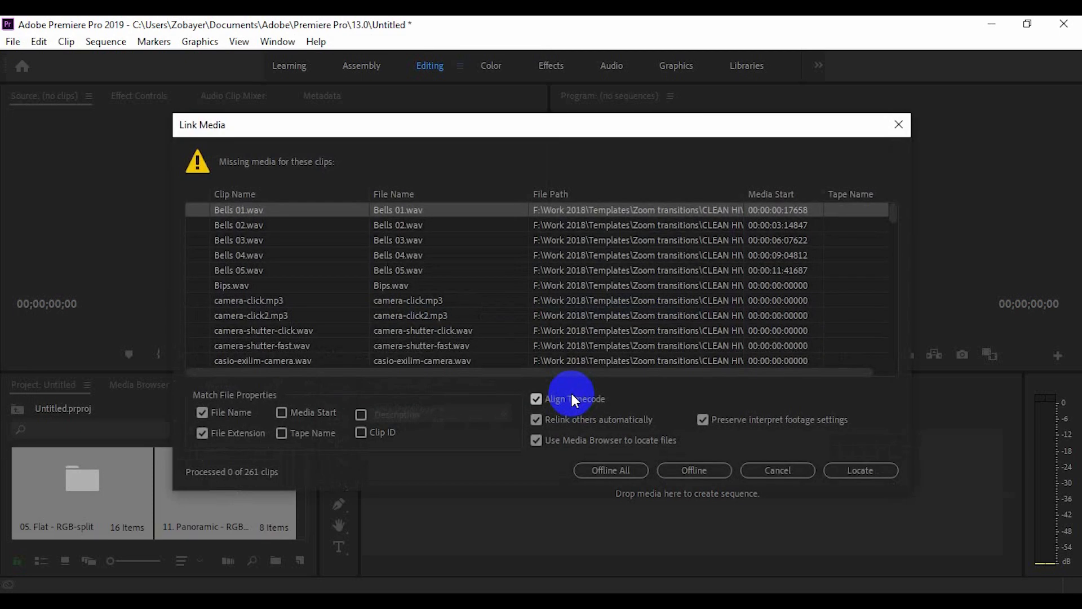
# Review the clips with missing media and set all of them offline.
pyautogui.click(252, 225)
pyautogui.click(255, 241)
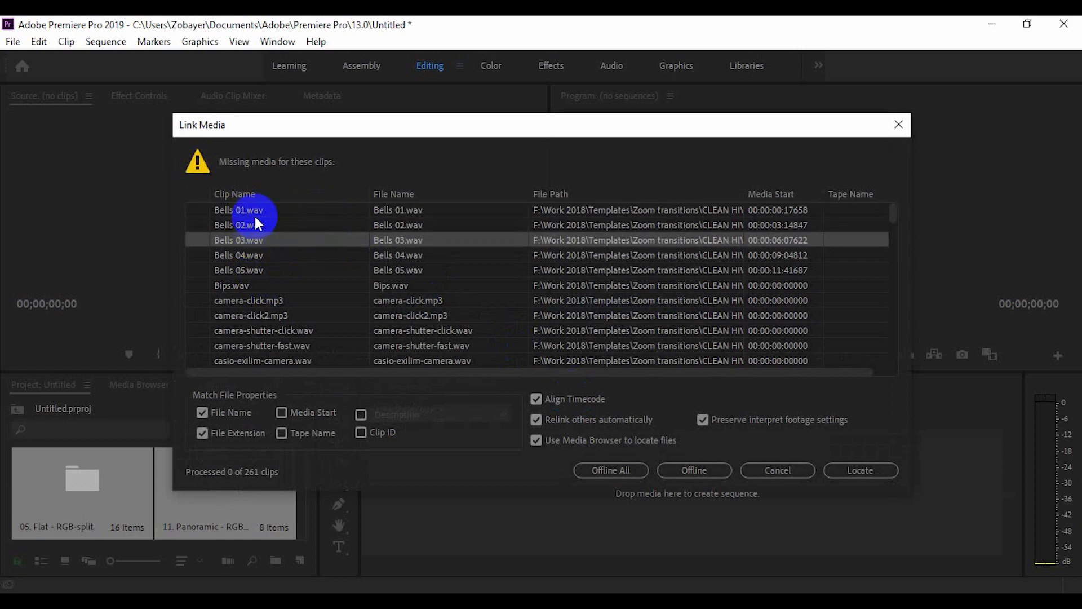
pyautogui.click(255, 215)
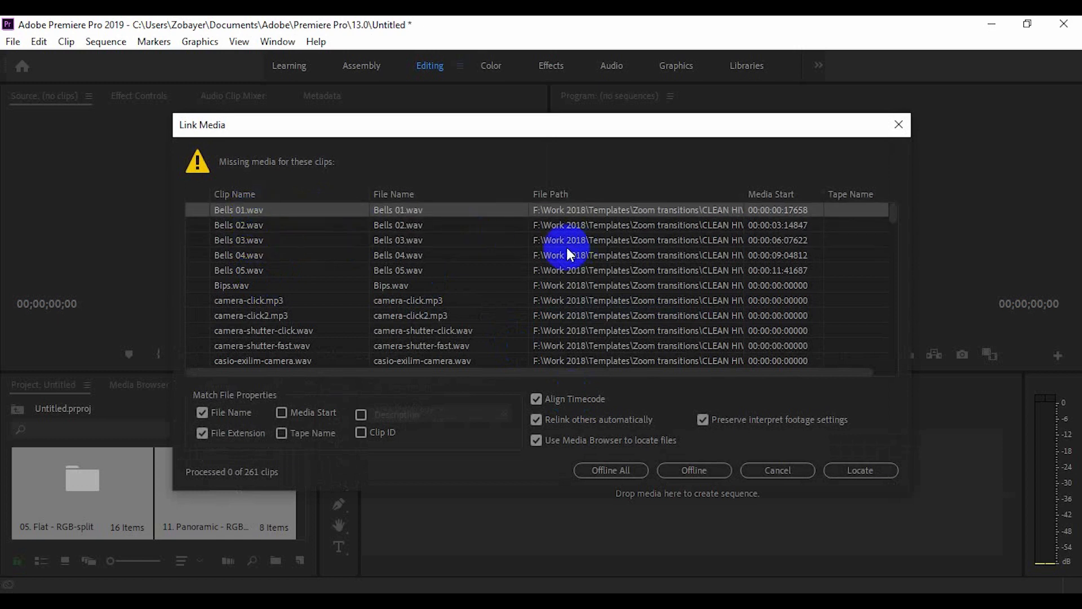
pyautogui.scroll(-15, 315, 299)
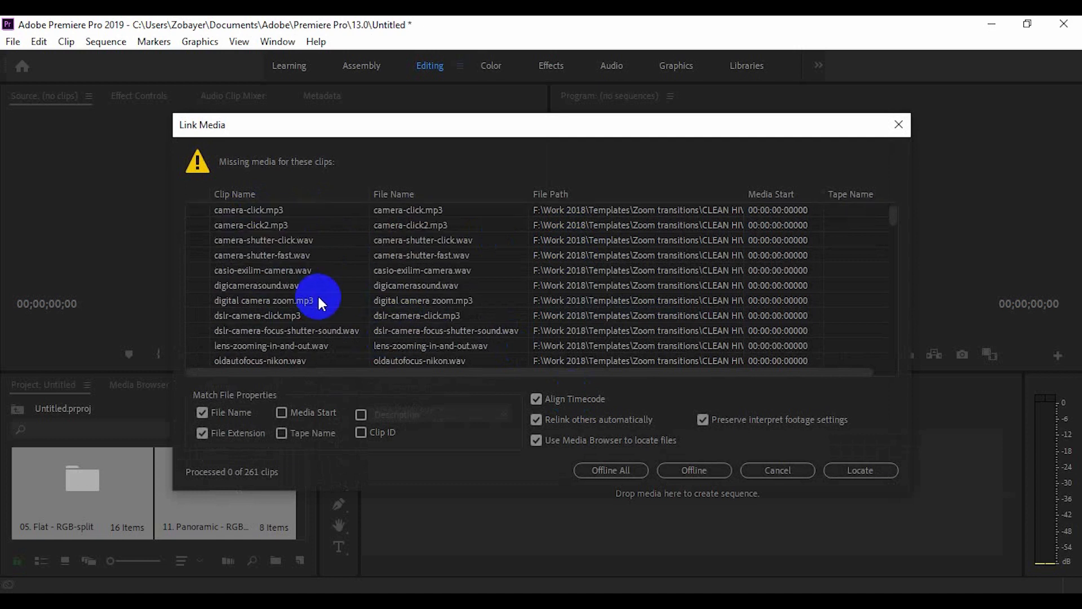
pyautogui.scroll(-2, 321, 302)
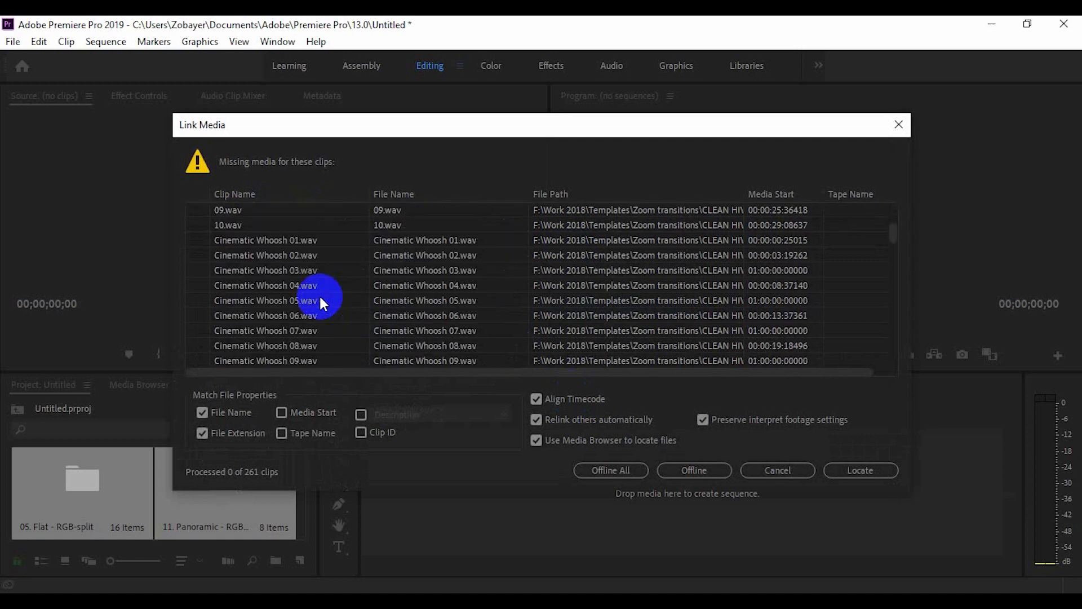
pyautogui.scroll(17, 322, 301)
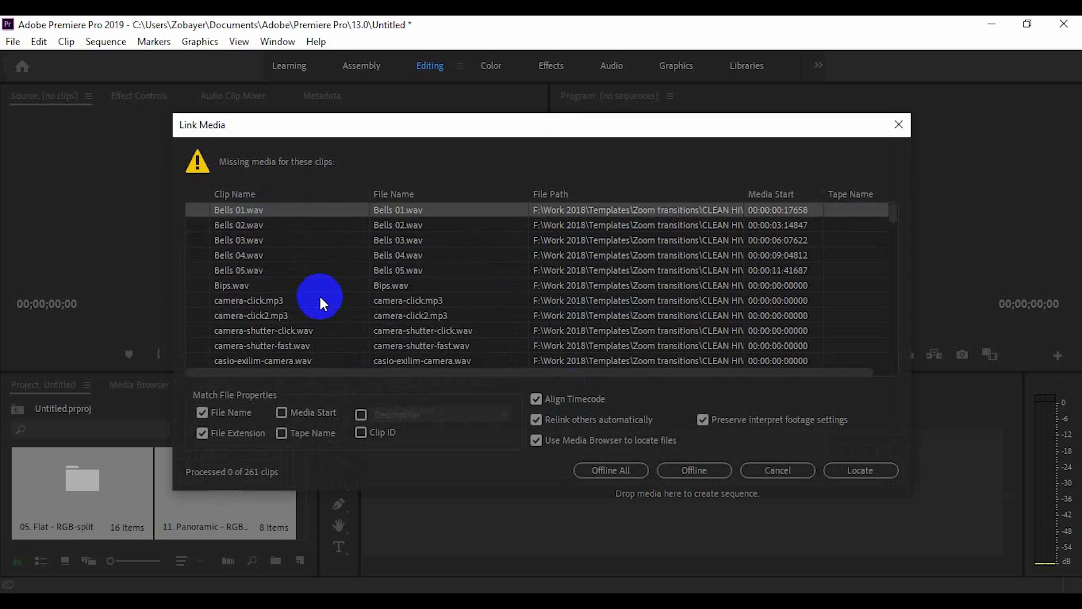
pyautogui.click(613, 469)
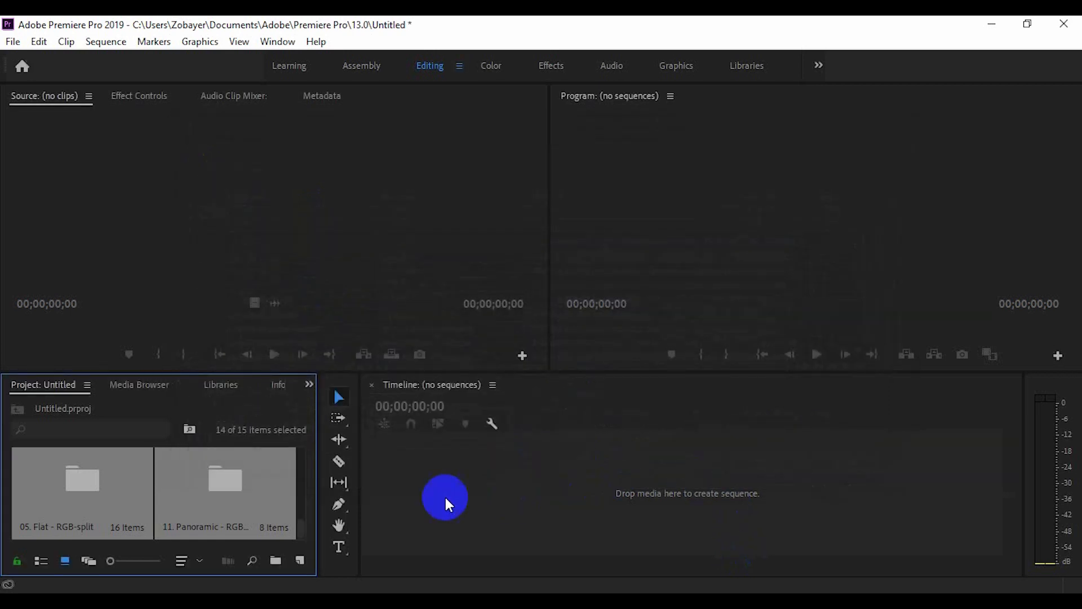
# Maximize the project contents, look over the imported transition bins and open the 13. Camera bin.
pyautogui.click(408, 523)
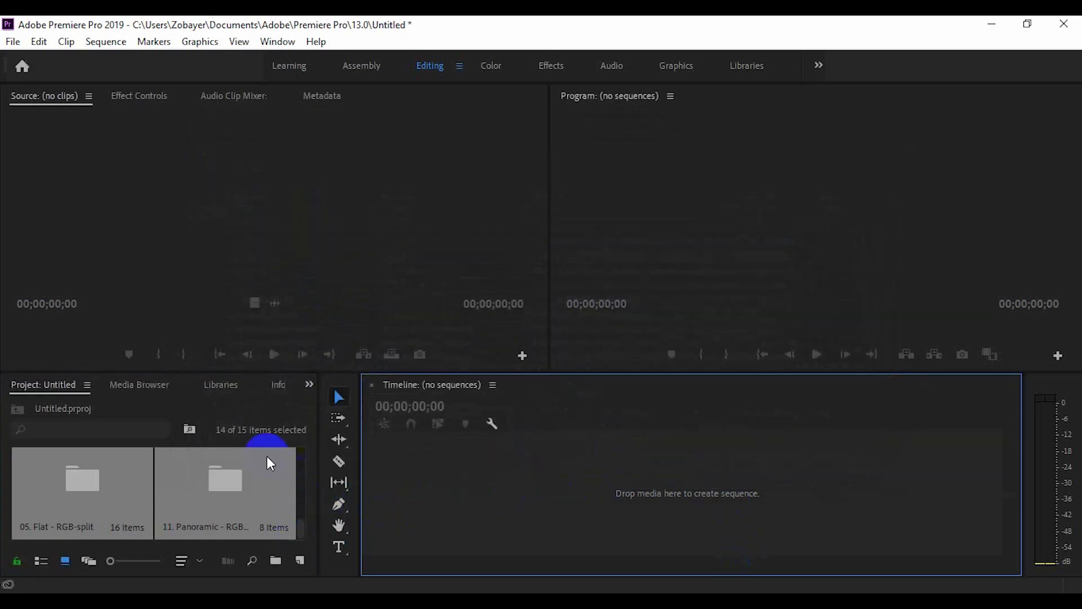
pyautogui.click(254, 403)
pyautogui.press('`')
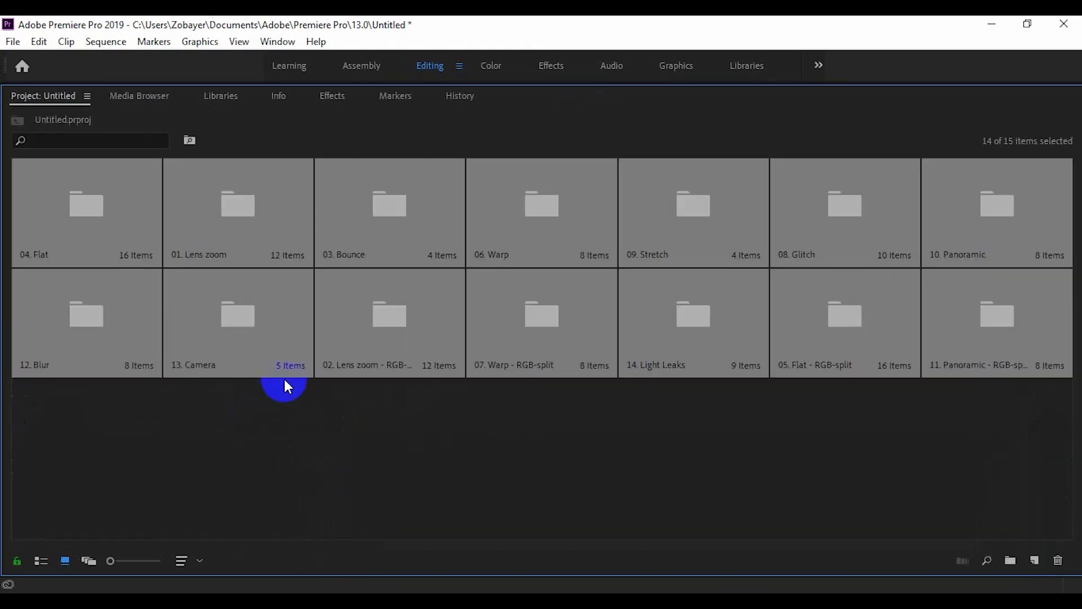
pyautogui.click(377, 408)
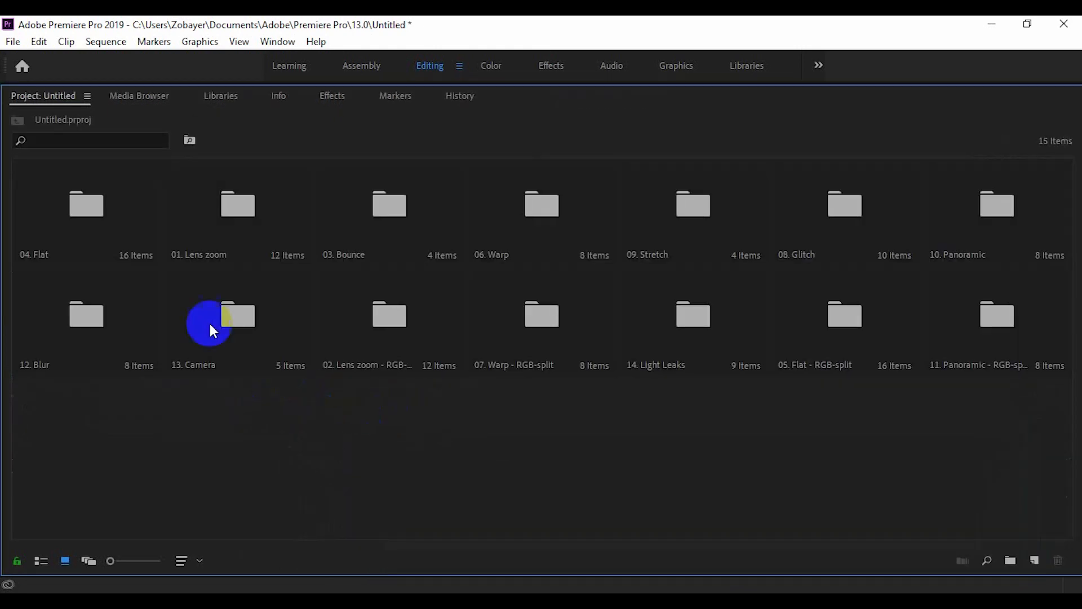
pyautogui.click(111, 209)
pyautogui.click(262, 219)
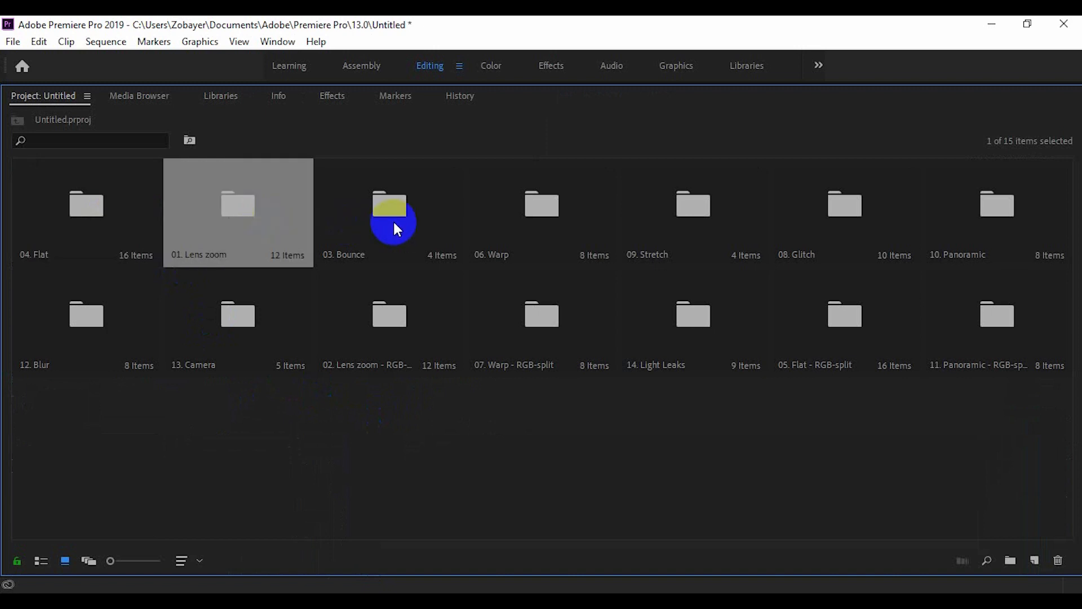
pyautogui.click(395, 223)
pyautogui.click(513, 217)
pyautogui.click(691, 228)
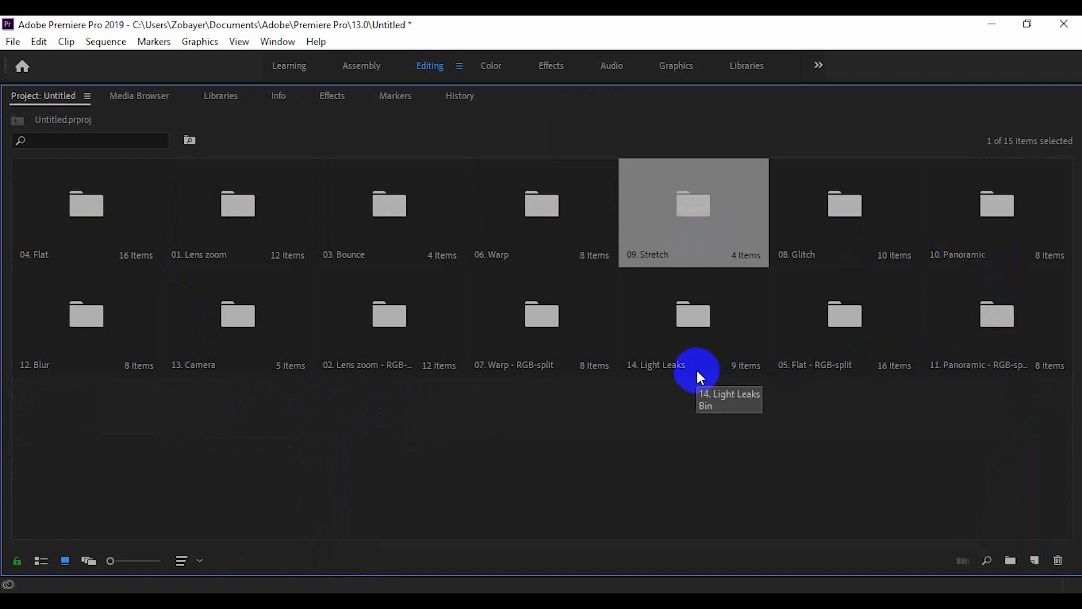
pyautogui.doubleClick(248, 320)
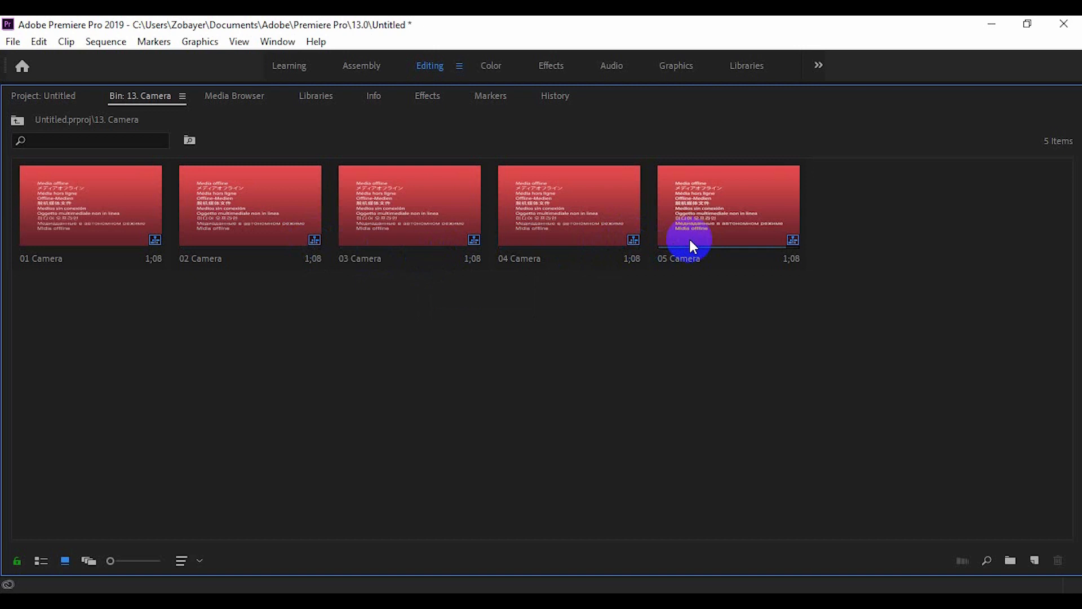
# Restore the normal layout and try to add the 02 Camera sequence to the empty timeline.
pyautogui.press('`')
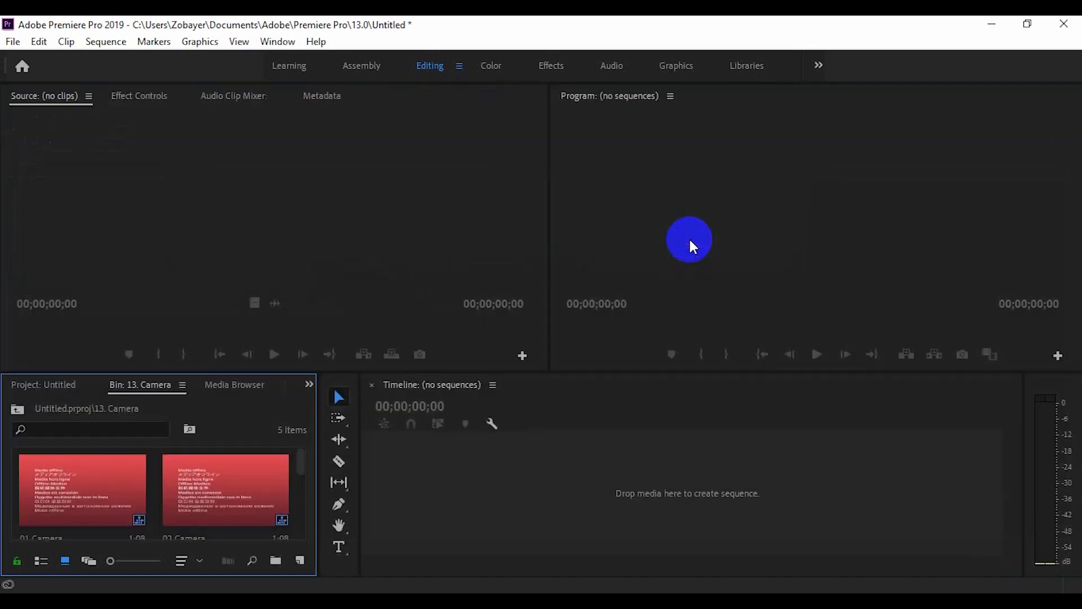
pyautogui.click(240, 507)
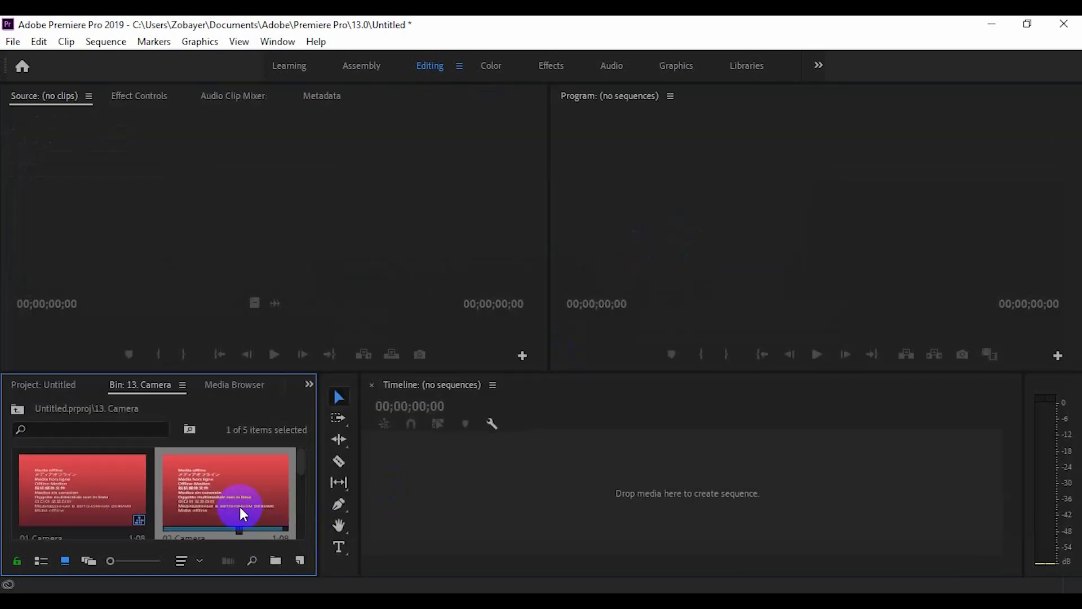
pyautogui.moveTo(238, 506); pyautogui.dragTo(568, 495)
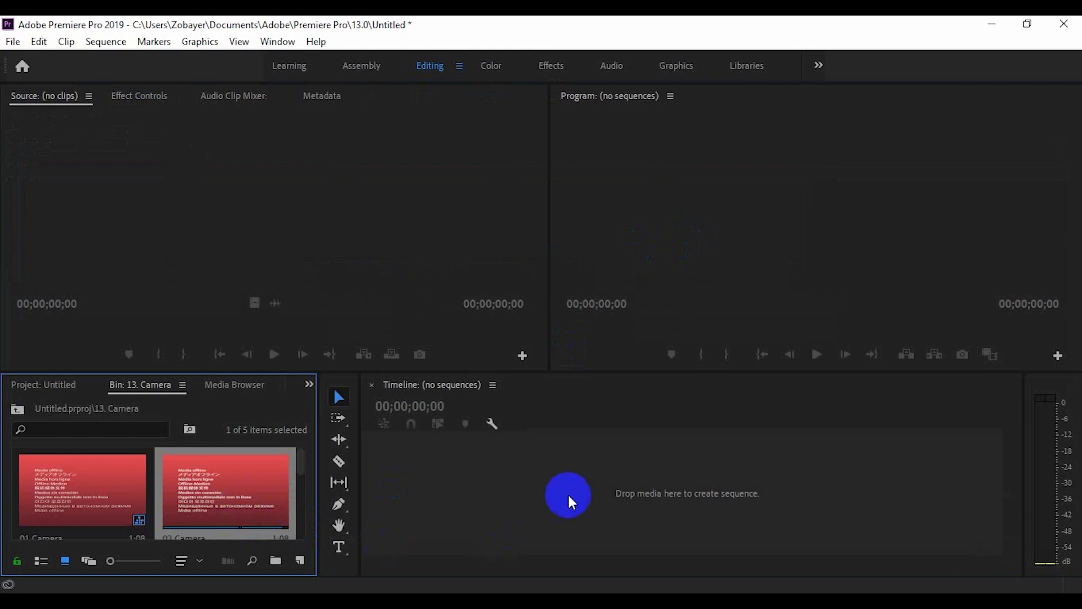
pyautogui.press('`')
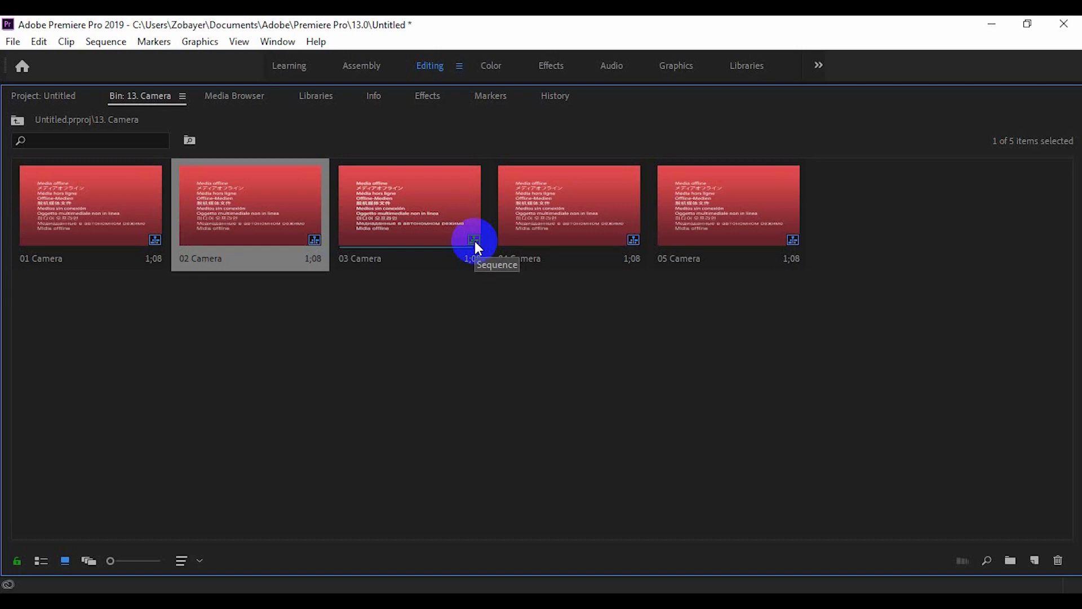
pyautogui.press('`')
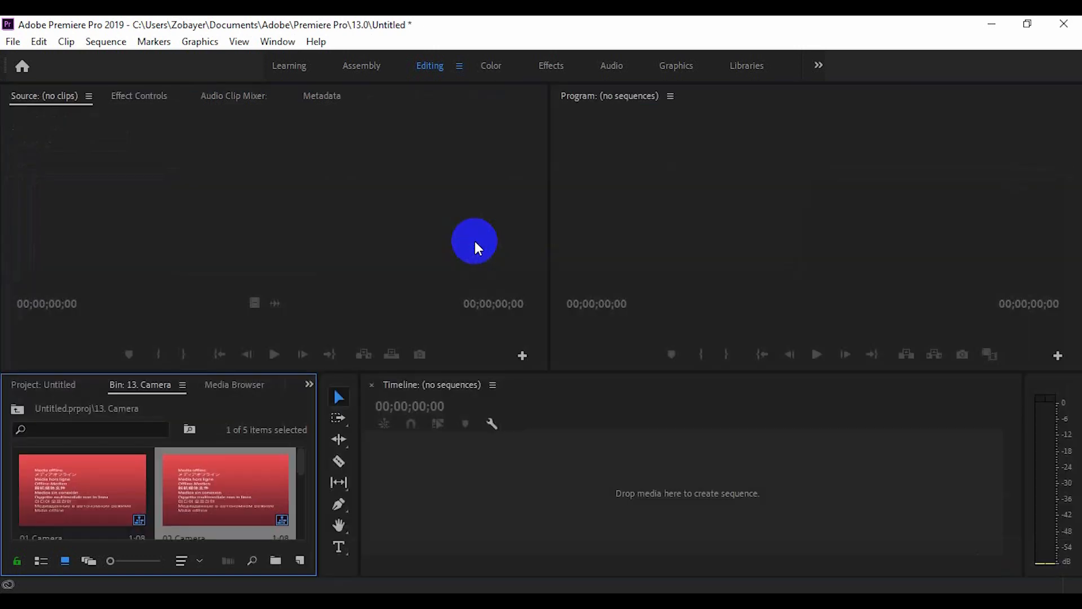
# Examine the Video Transitions category among the effects, then collapse it.
pyautogui.click(305, 387)
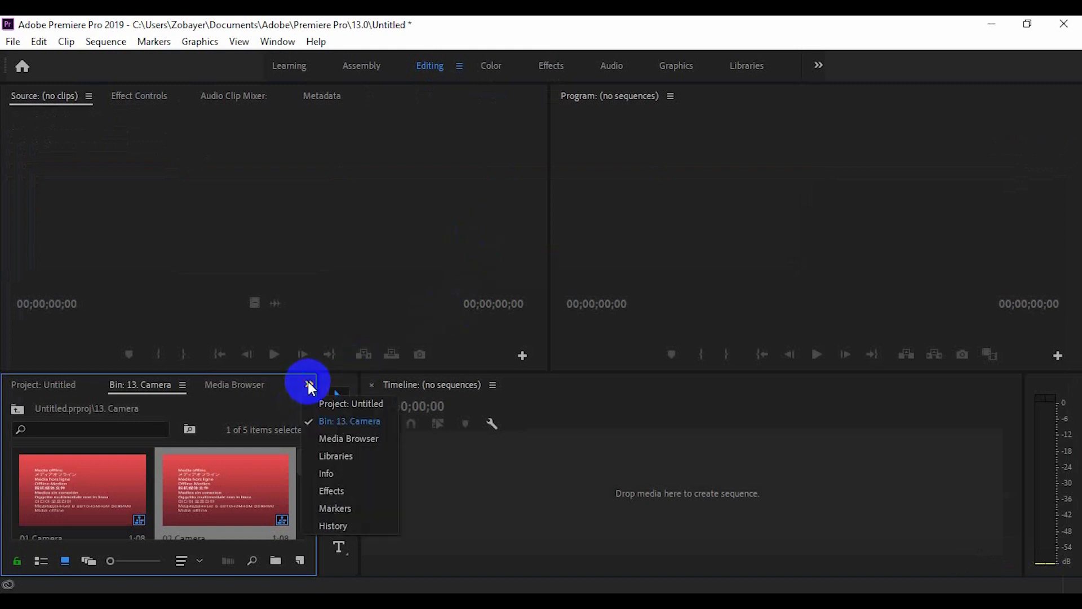
pyautogui.click(312, 489)
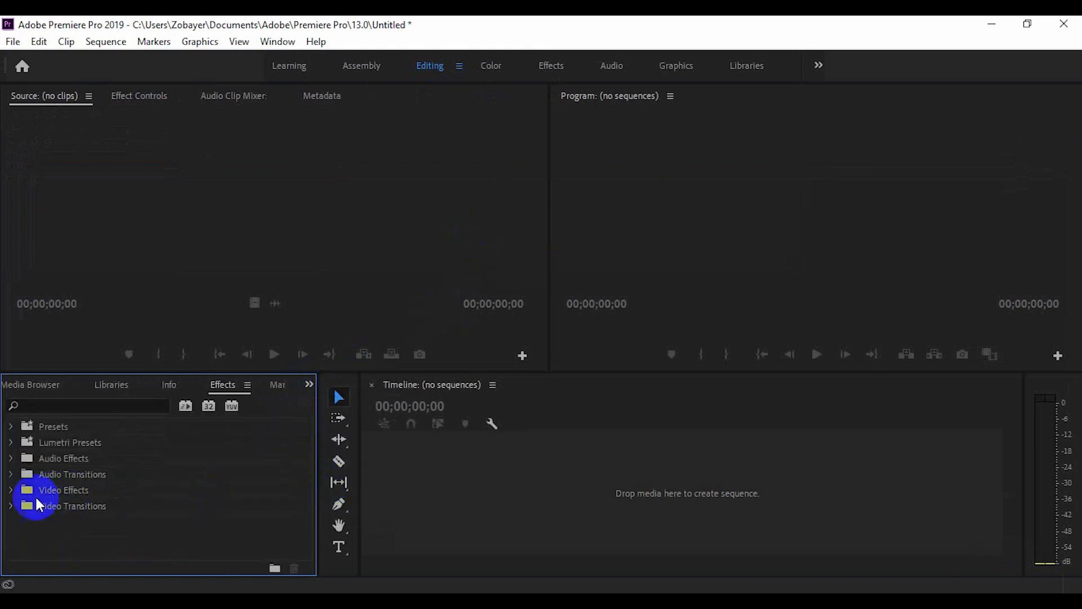
pyautogui.click(11, 505)
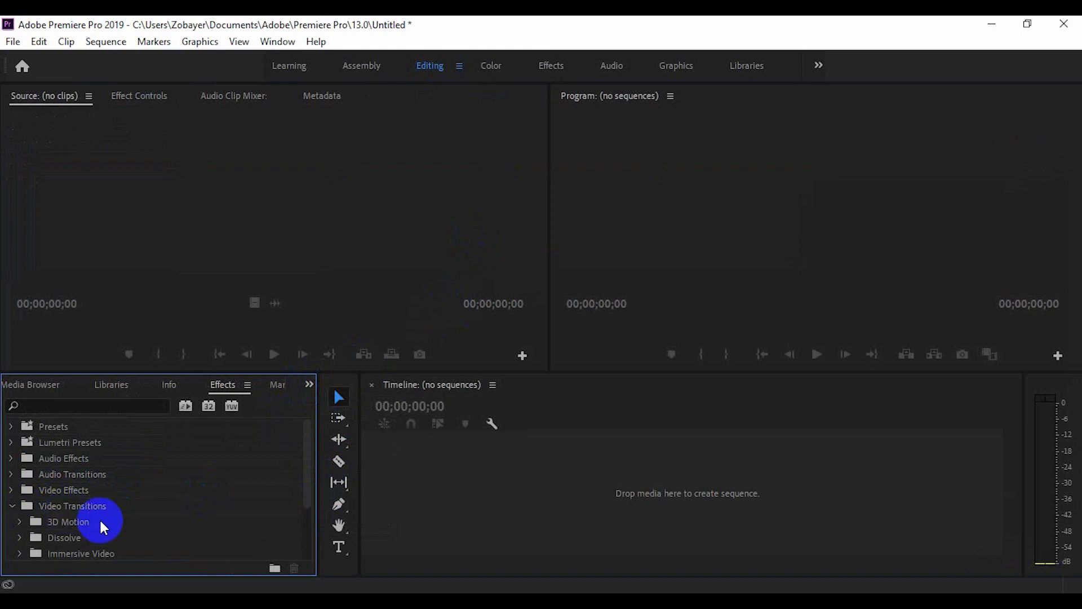
pyautogui.scroll(-1, 104, 522)
pyautogui.scroll(-1, 105, 522)
pyautogui.scroll(2, 105, 523)
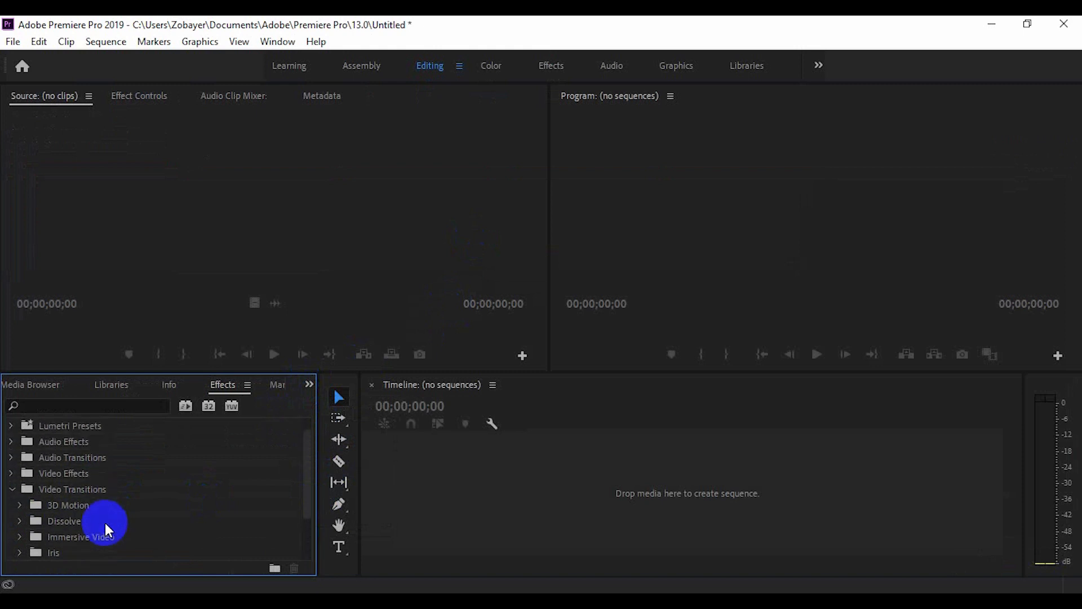
pyautogui.click(13, 491)
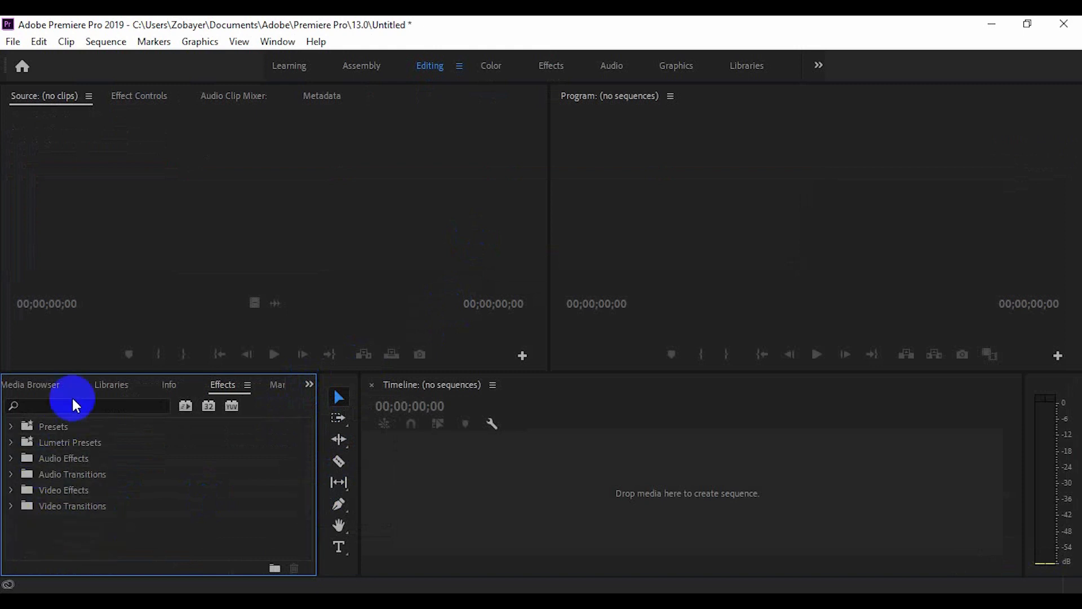
# Return to the 13. Camera bin, open the 02 Camera sequence and look over its two video layers.
pyautogui.click(309, 384)
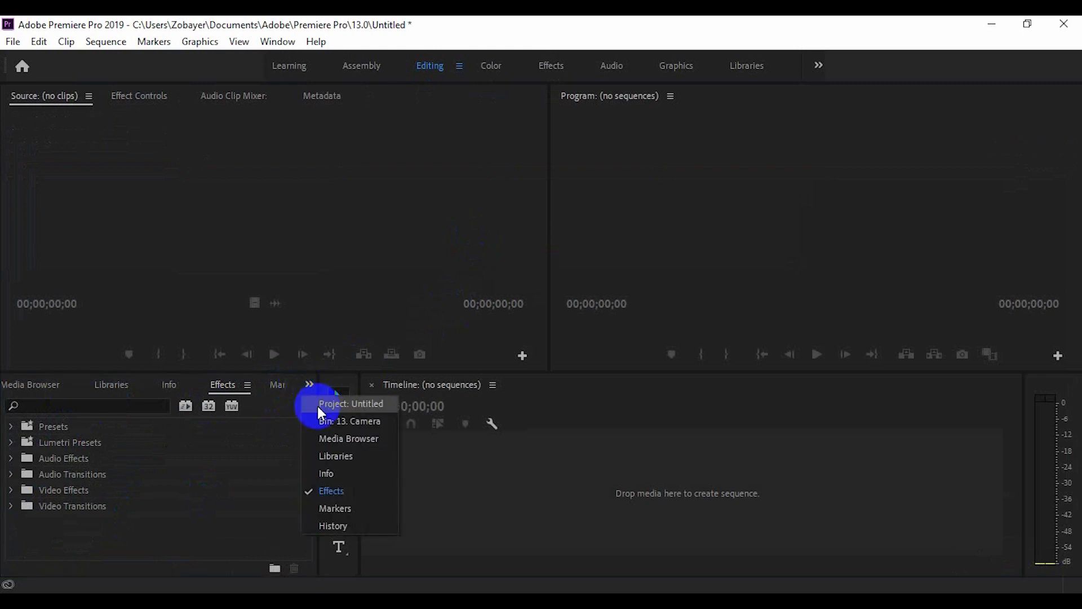
pyautogui.click(363, 428)
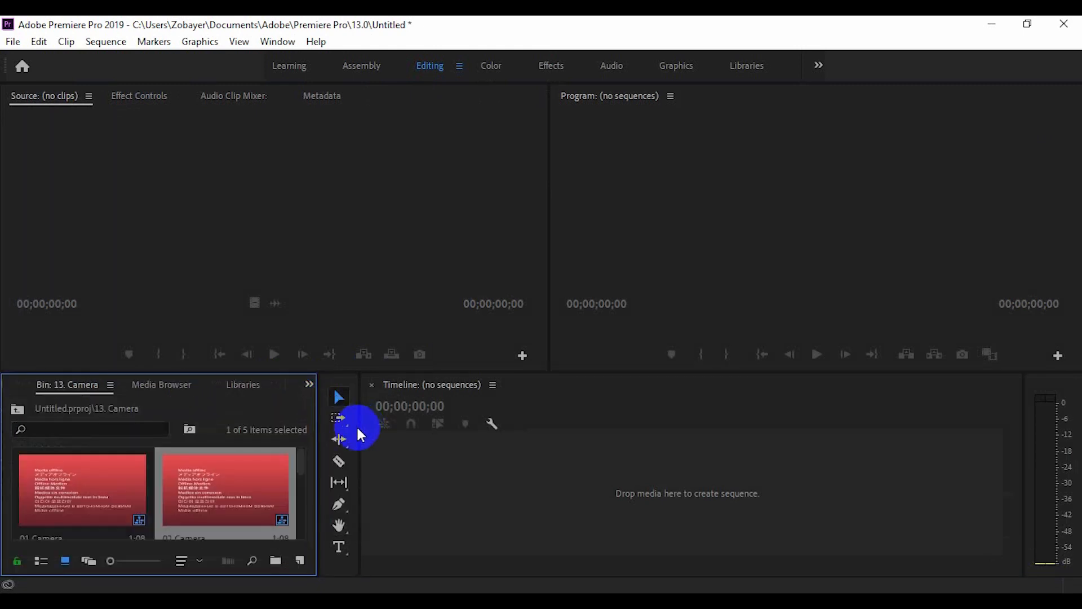
pyautogui.doubleClick(243, 491)
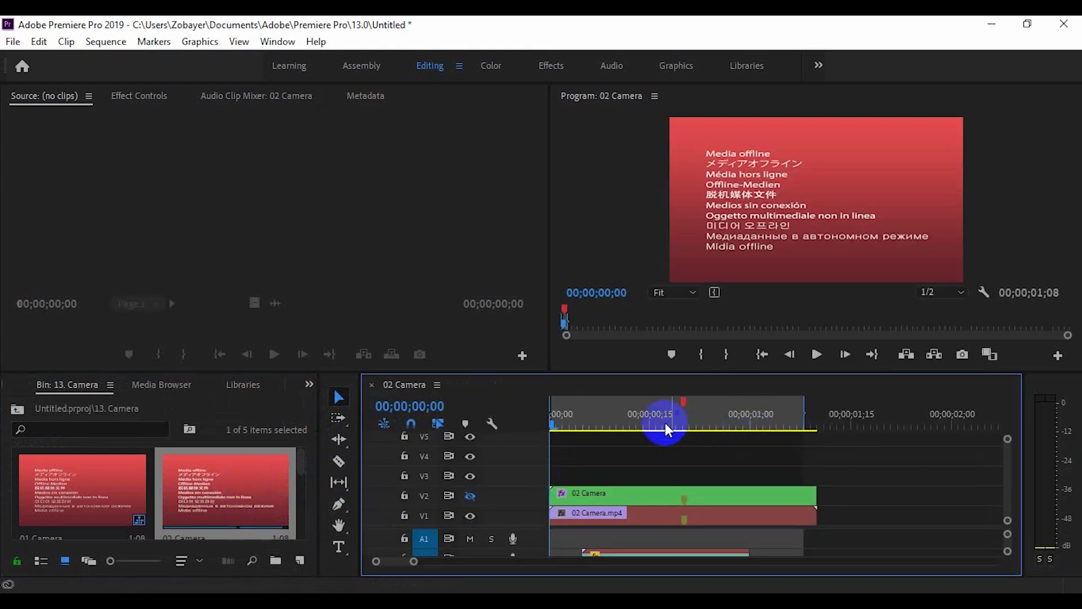
pyautogui.click(602, 495)
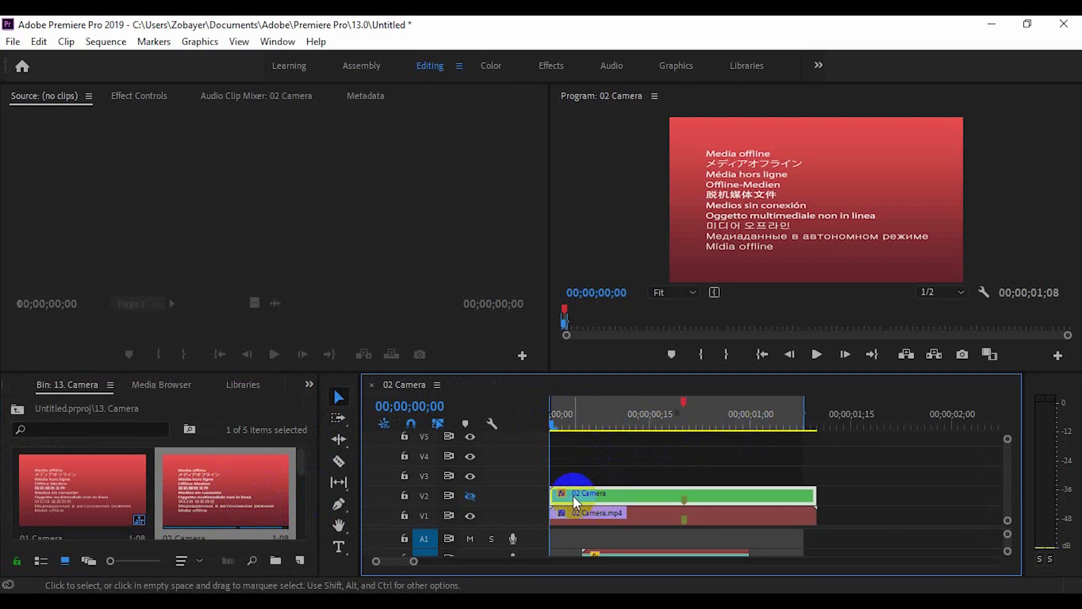
pyautogui.click(640, 515)
pyautogui.click(577, 425)
pyautogui.moveTo(578, 427); pyautogui.dragTo(545, 471)
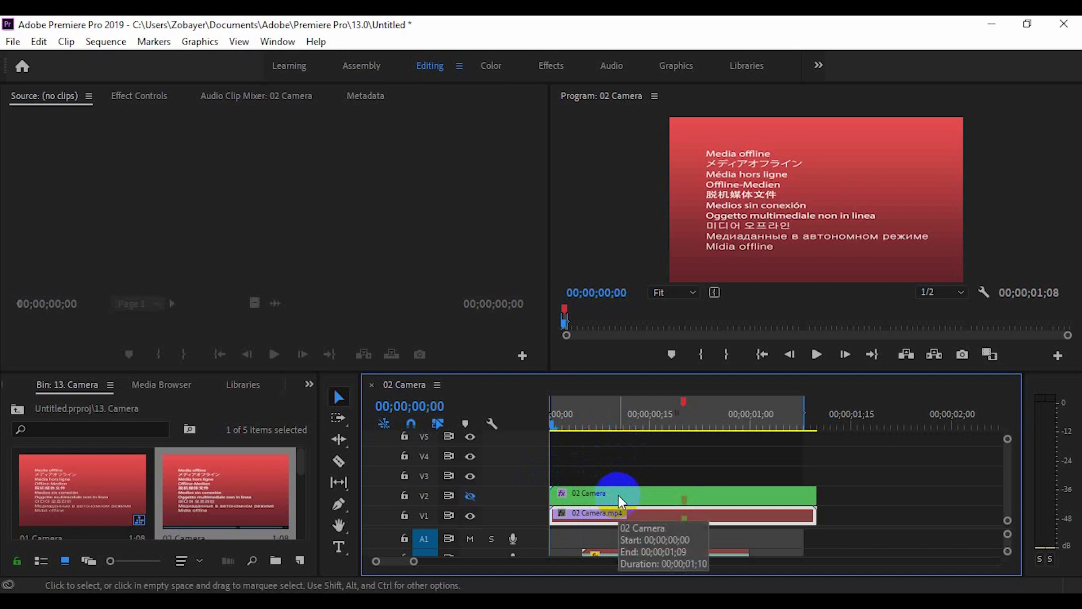
# Start a media import and browse to the files on Local Disk (J:).
pyautogui.doubleClick(299, 474)
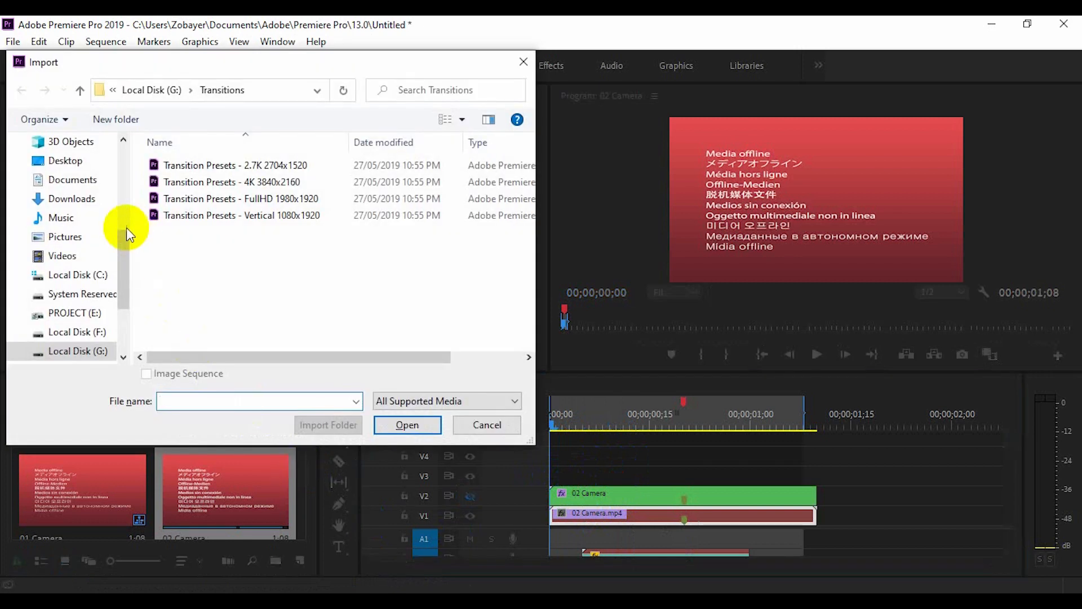
pyautogui.click(79, 91)
pyautogui.click(79, 91)
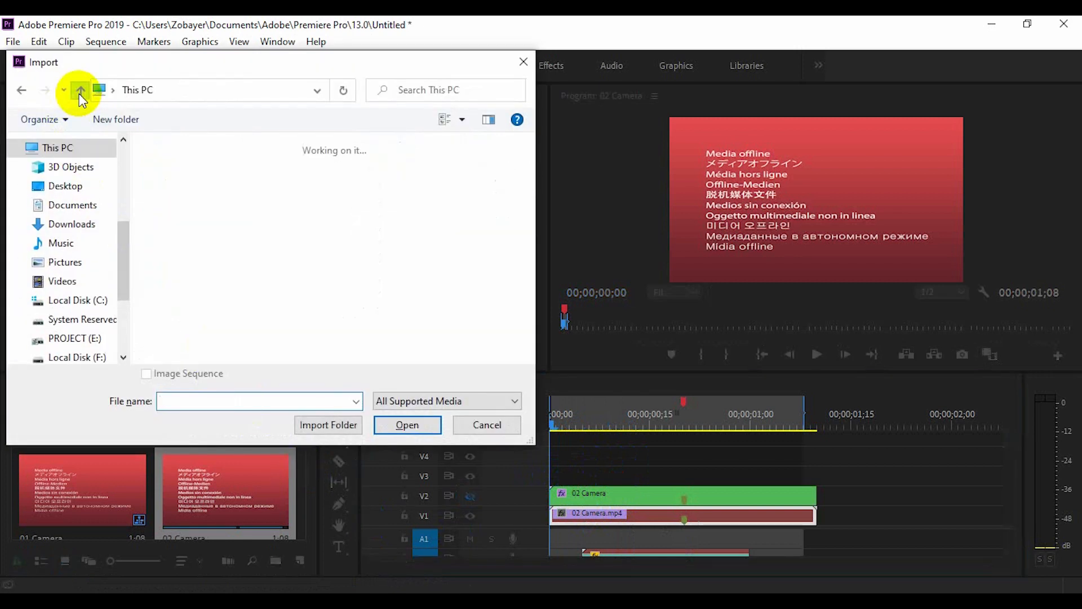
pyautogui.doubleClick(255, 328)
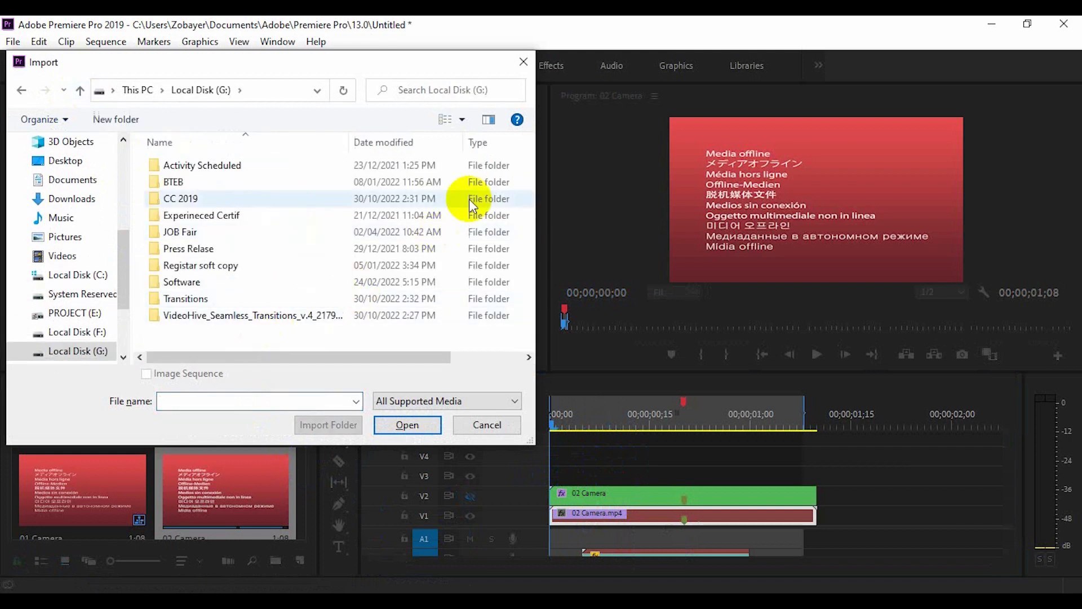
pyautogui.scroll(-3, 102, 249)
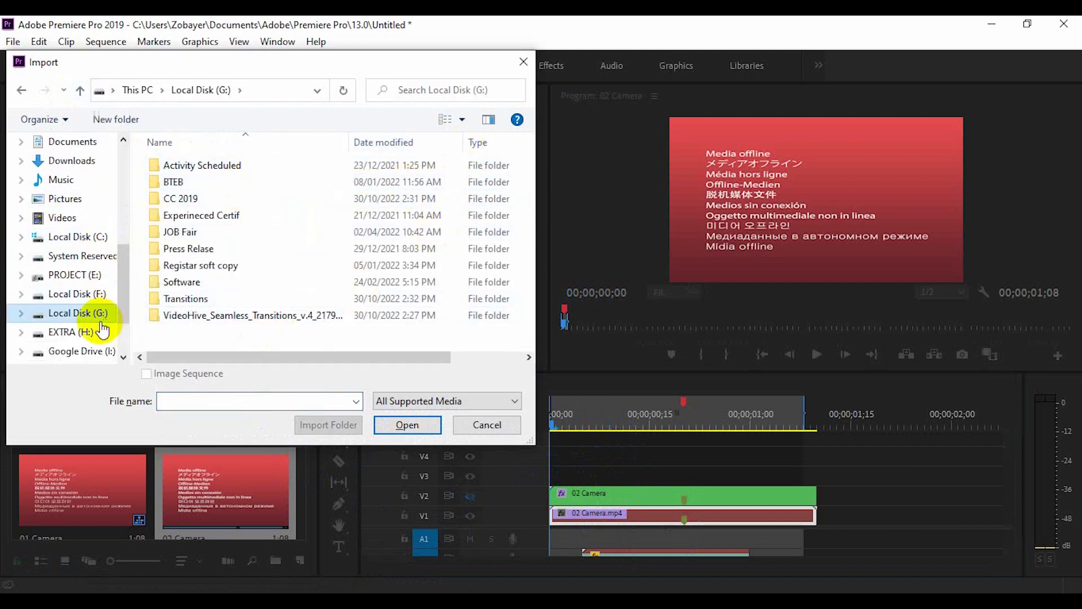
pyautogui.click(90, 333)
pyautogui.click(86, 350)
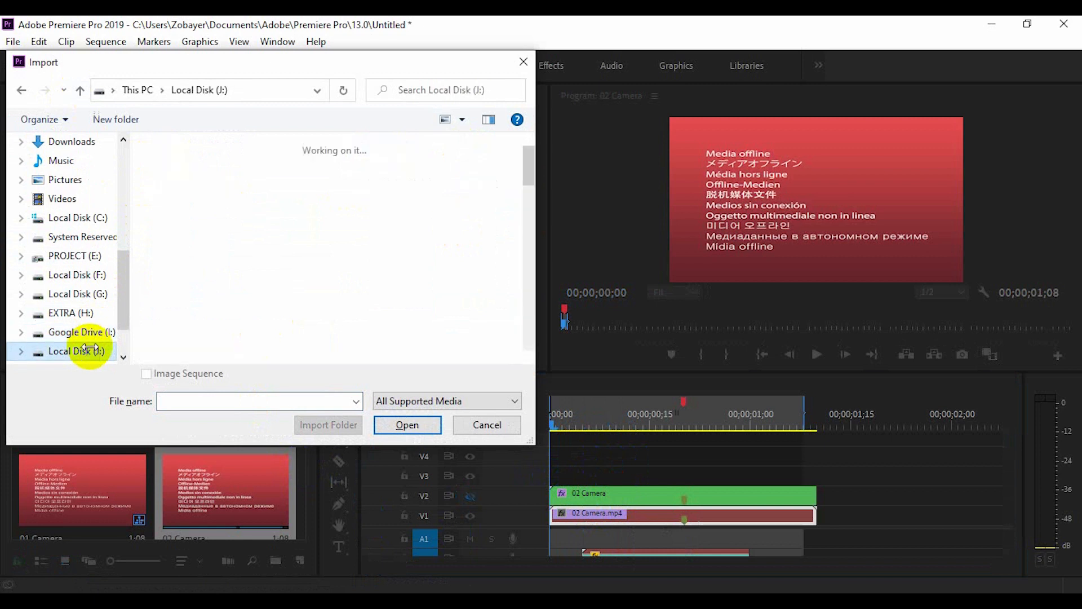
pyautogui.scroll(-5, 379, 256)
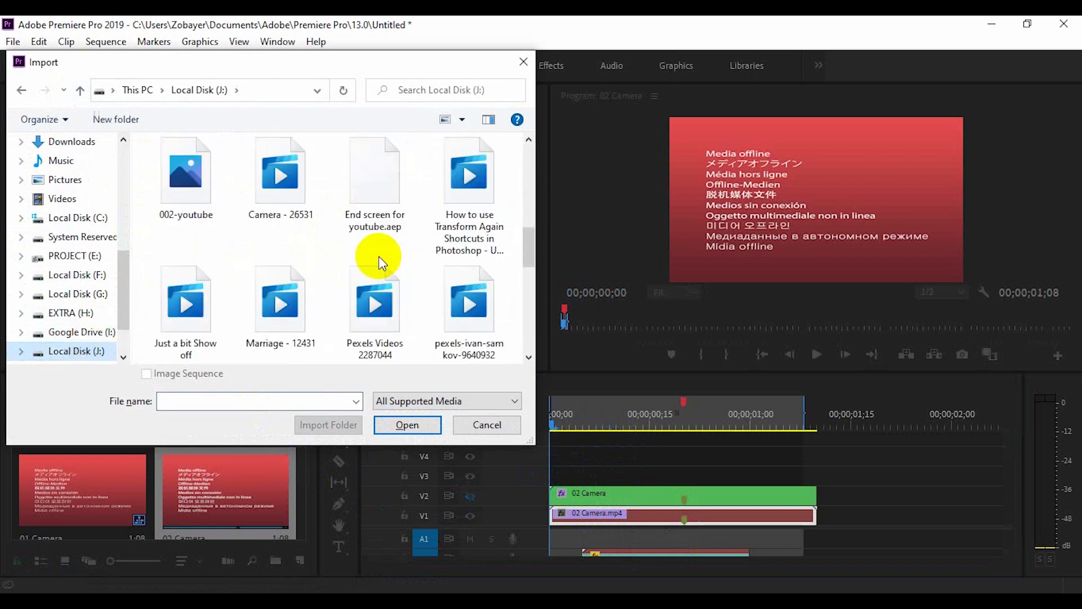
# Import the Pexels video numbered 9640932 into the 13. Camera bin.
pyautogui.click(460, 120)
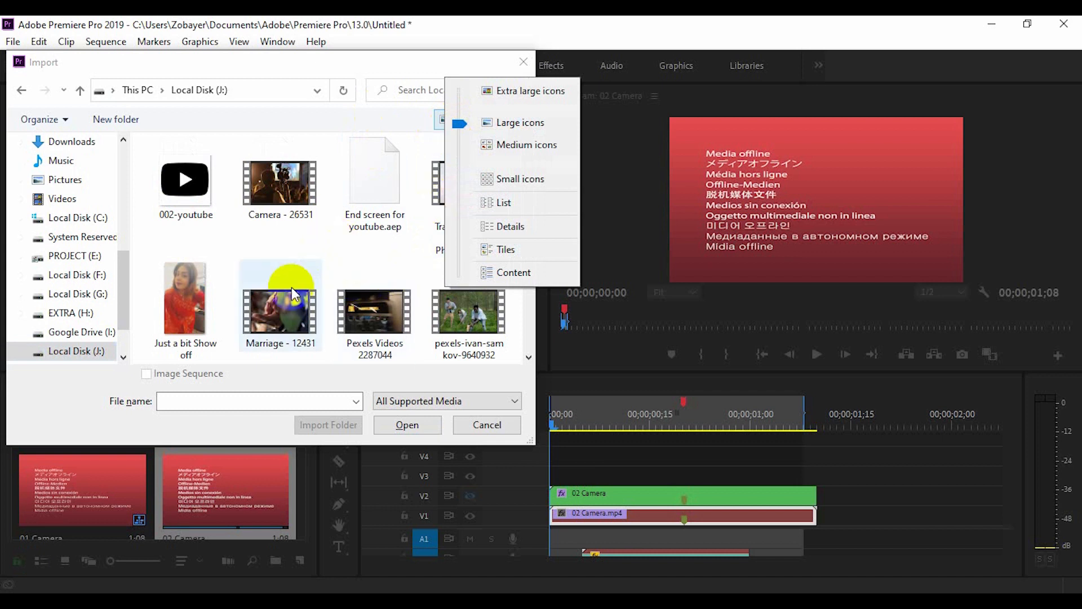
pyautogui.click(443, 335)
pyautogui.scroll(-1, 443, 332)
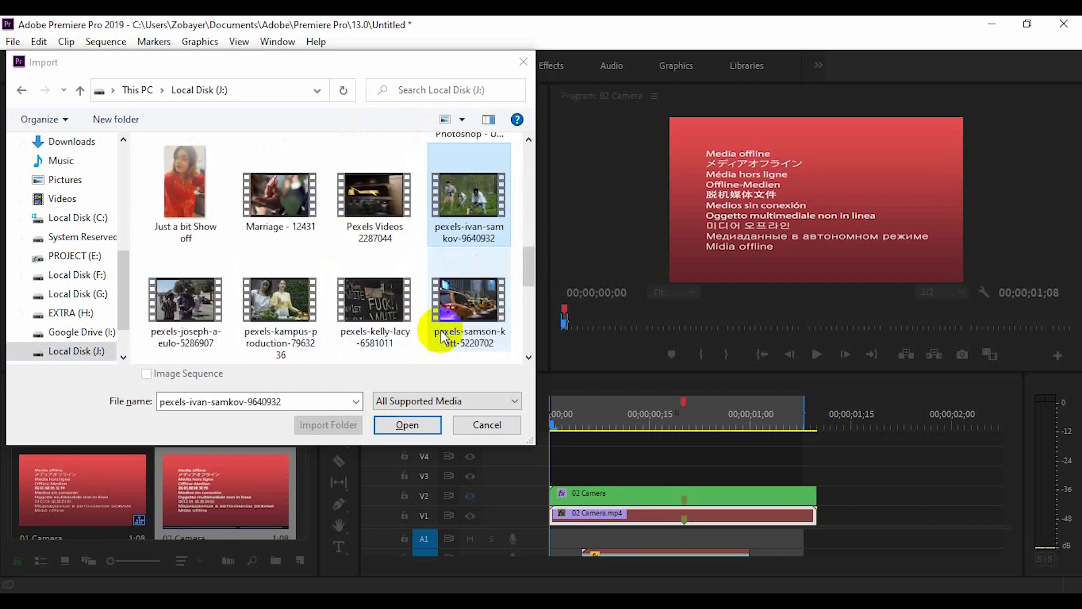
pyautogui.scroll(-2, 405, 330)
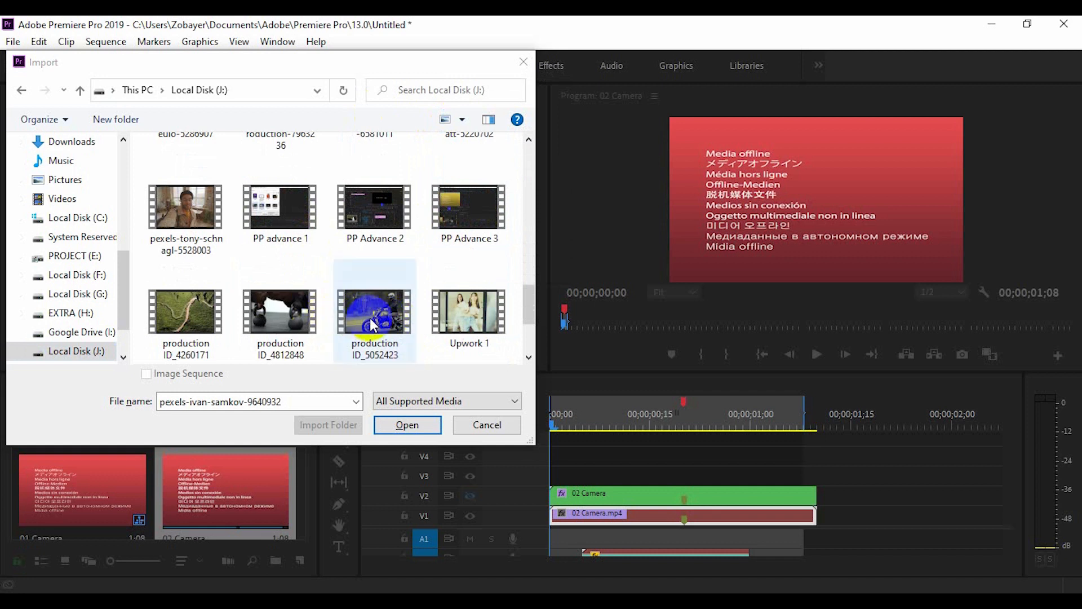
pyautogui.click(472, 323)
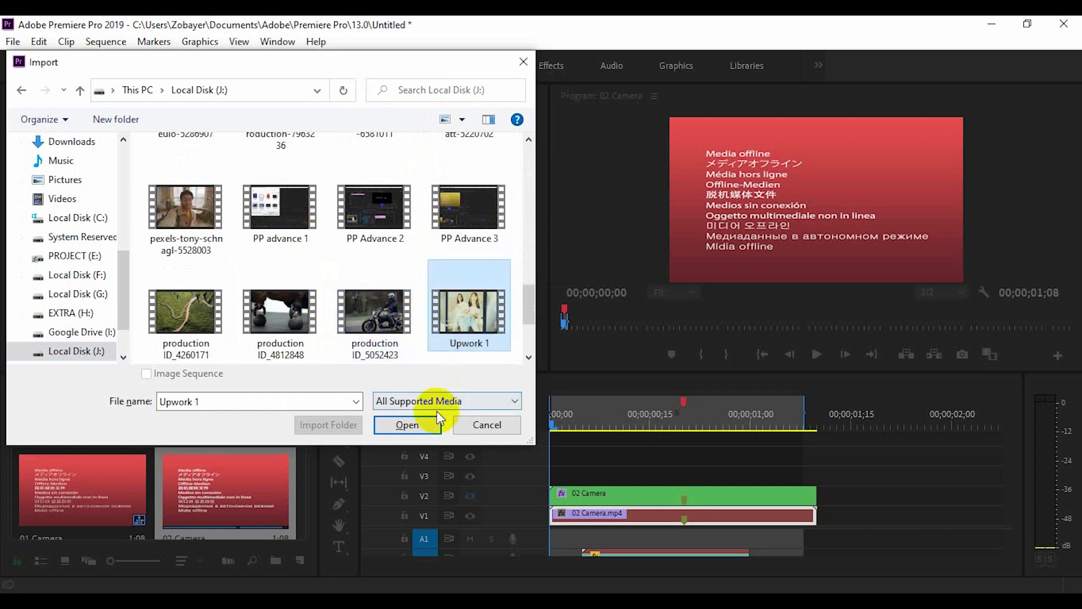
pyautogui.scroll(1, 453, 343)
pyautogui.scroll(2, 453, 343)
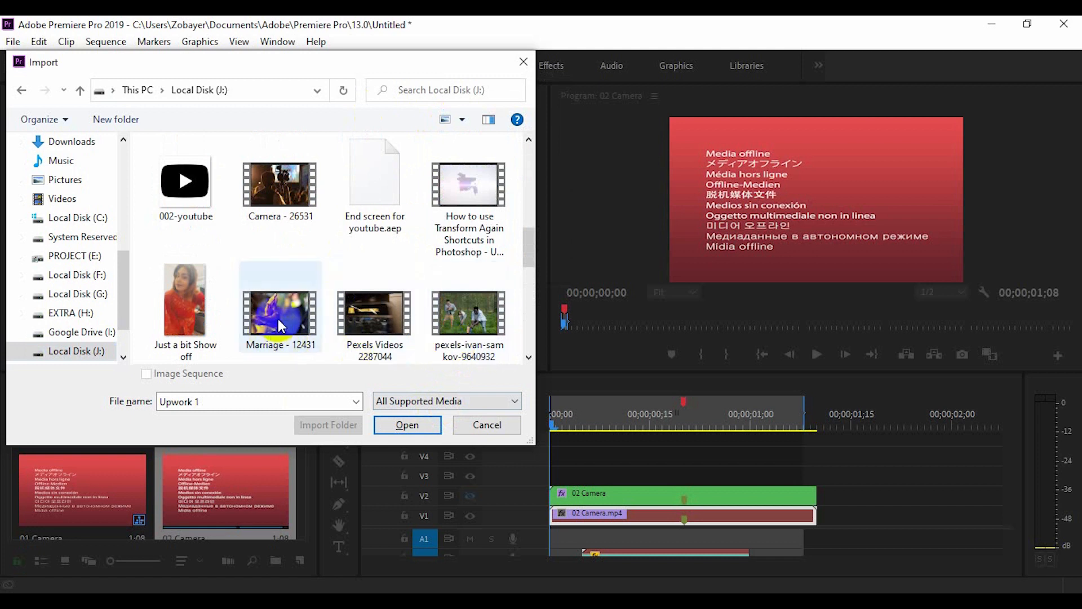
pyautogui.click(473, 306)
pyautogui.click(429, 424)
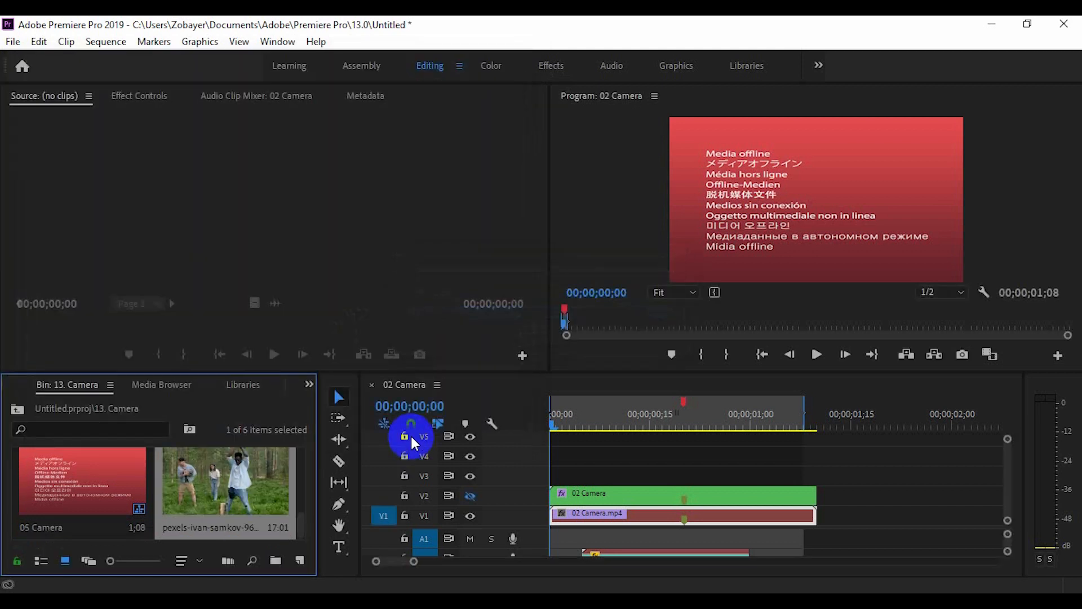
# Enlarge the timeline area and insert the imported Pexels video at the start of V1, ahead of the 02 Camera clips.
pyautogui.moveTo(233, 494); pyautogui.dragTo(544, 327)
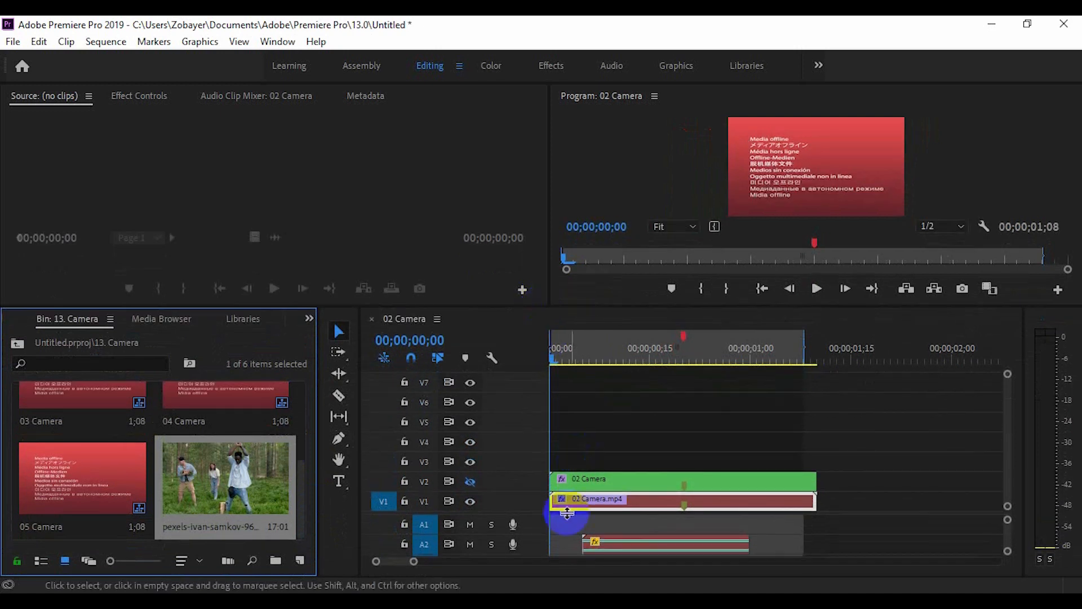
pyautogui.moveTo(519, 511); pyautogui.dragTo(522, 481)
pyautogui.click(638, 514)
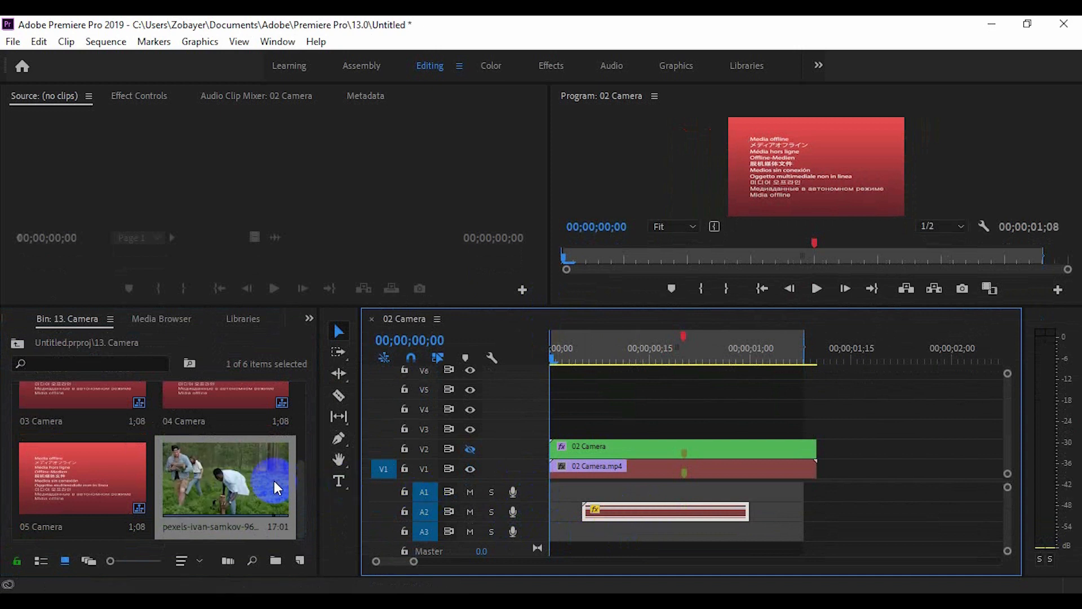
pyautogui.moveTo(276, 488); pyautogui.dragTo(535, 480)
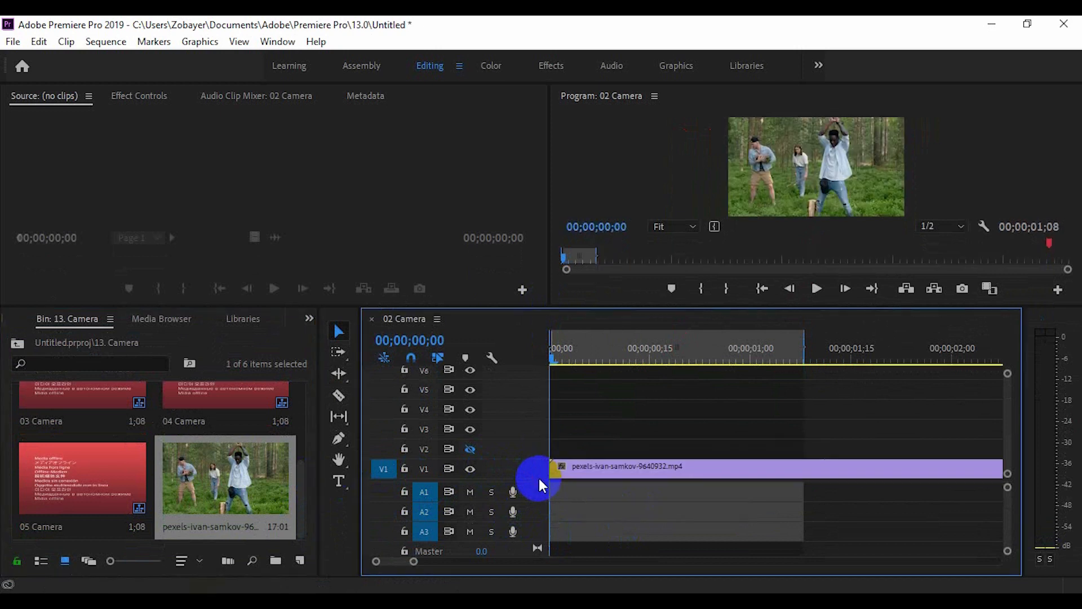
pyautogui.moveTo(415, 561); pyautogui.dragTo(502, 567)
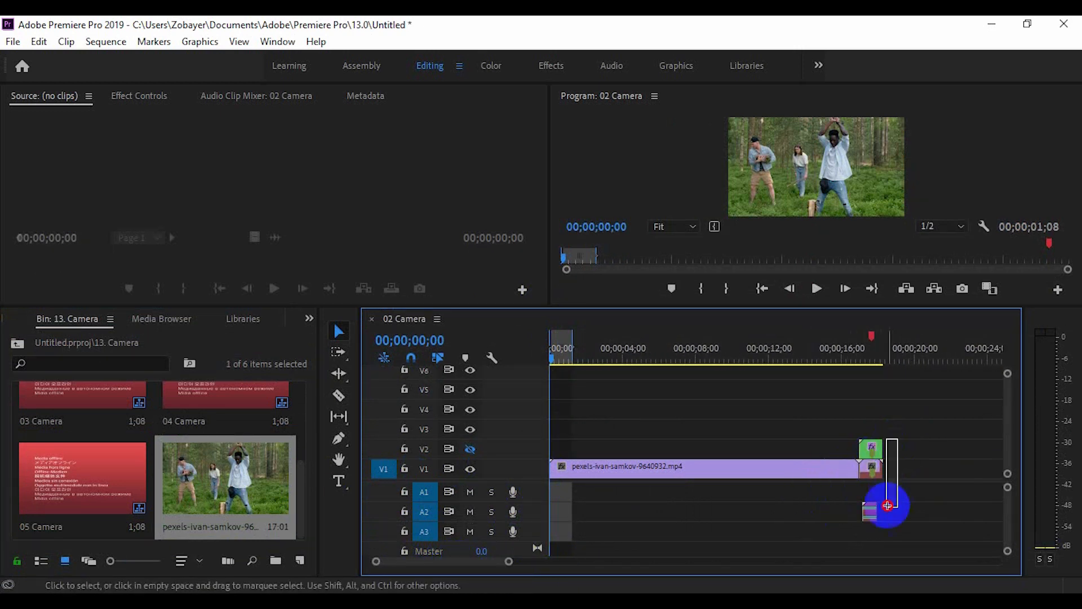
pyautogui.moveTo(875, 455); pyautogui.dragTo(558, 449)
pyautogui.moveTo(510, 560)
pyautogui.mouseDown()
pyautogui.moveTo(580, 573)
pyautogui.moveTo(495, 570)
pyautogui.mouseUp()
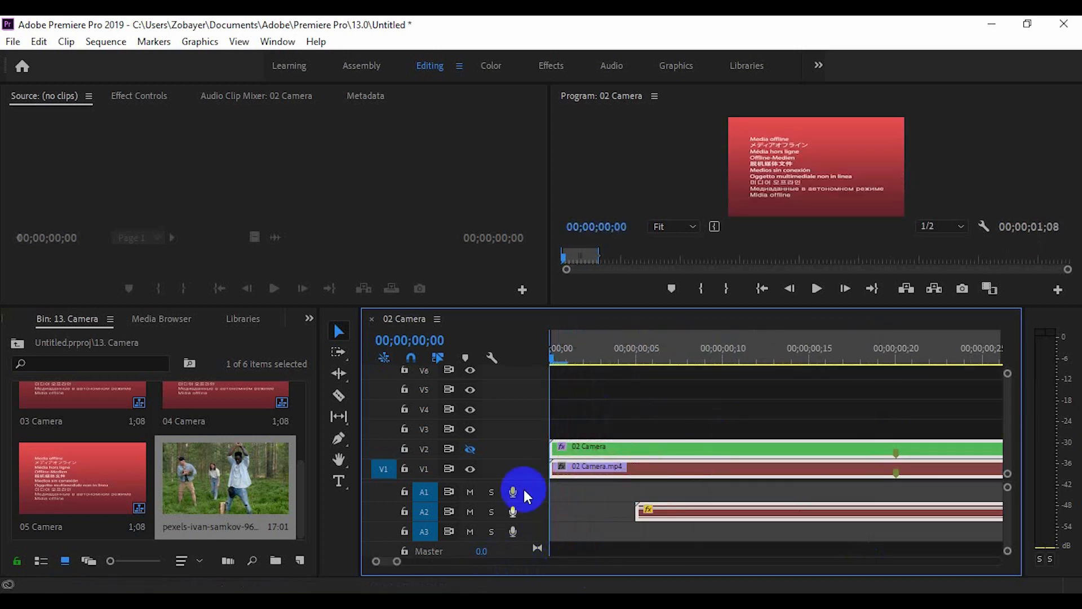
pyautogui.moveTo(604, 361); pyautogui.dragTo(600, 389)
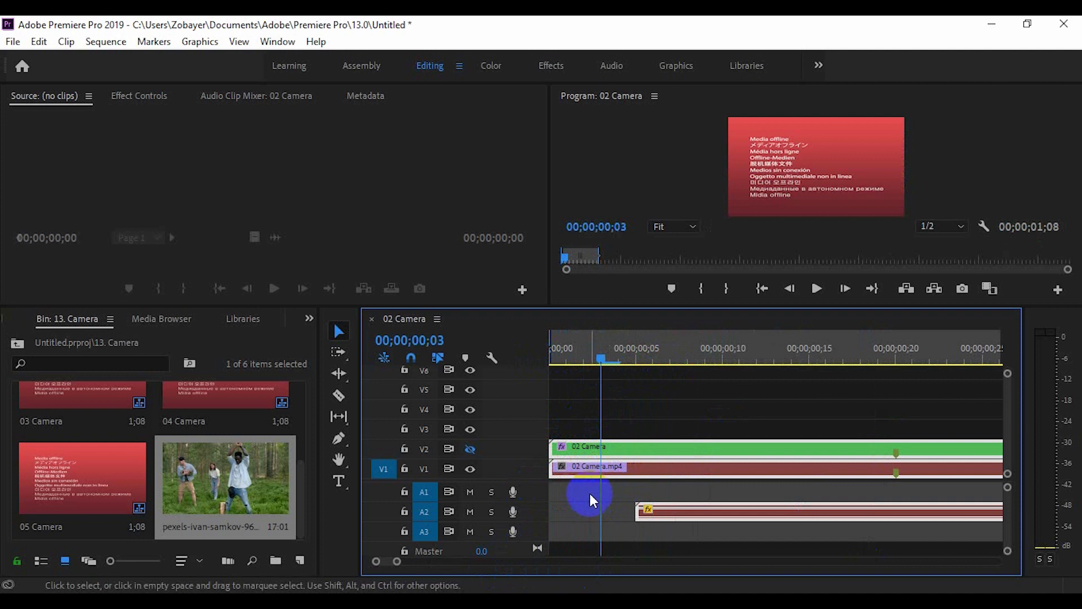
pyautogui.hotkey('ctrl', 'z')
# Move the two 02 Camera layers above the video on V2 and V3 and their sound on A2 to the sequence start.
pyautogui.moveTo(399, 563); pyautogui.dragTo(532, 563)
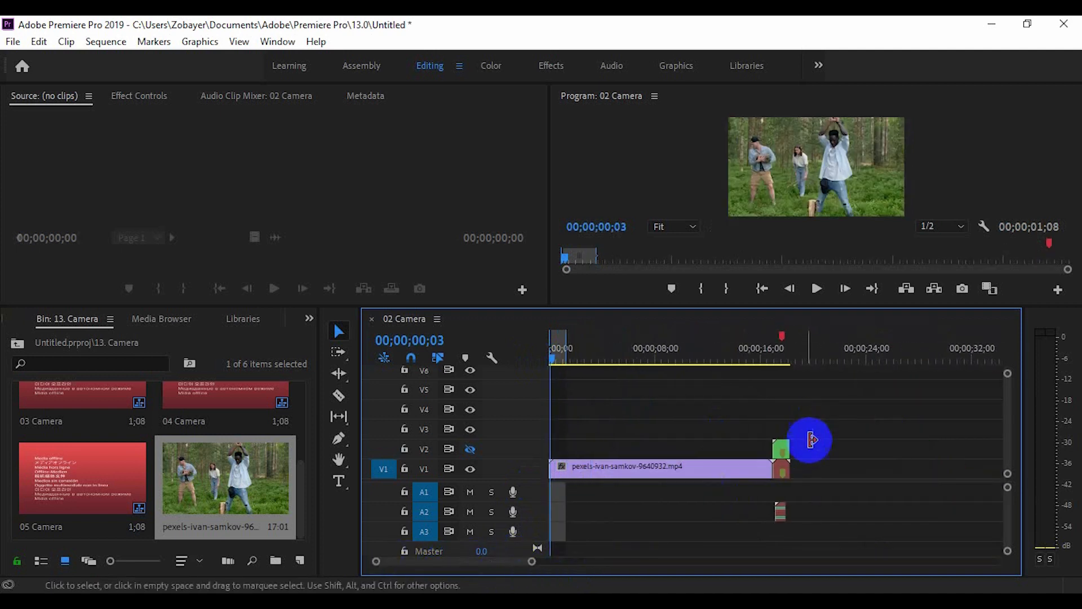
pyautogui.click(781, 471)
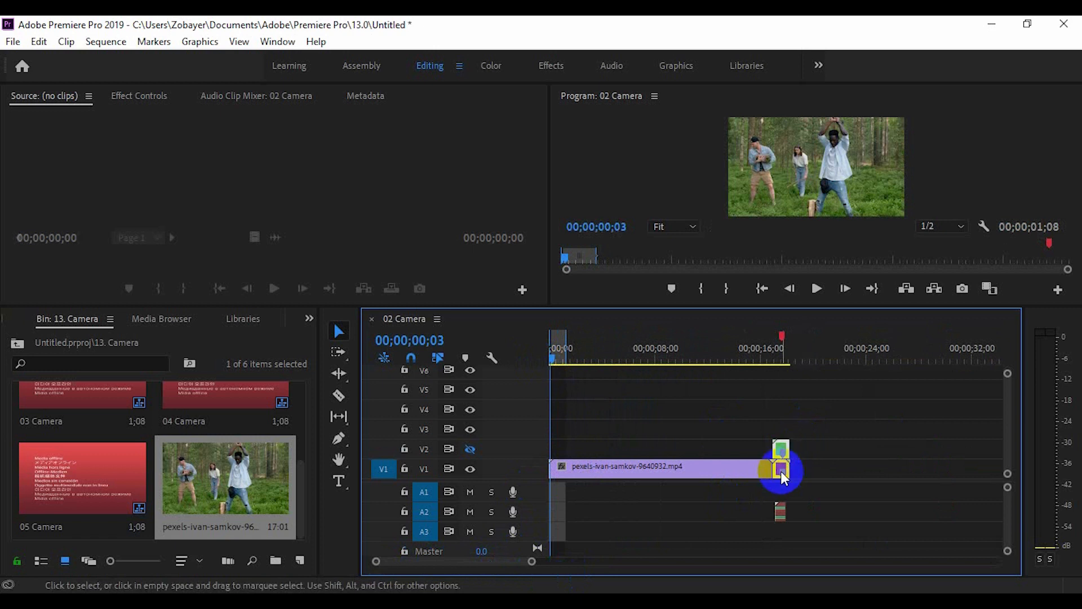
pyautogui.moveTo(787, 459); pyautogui.dragTo(557, 437)
pyautogui.moveTo(781, 518); pyautogui.dragTo(558, 509)
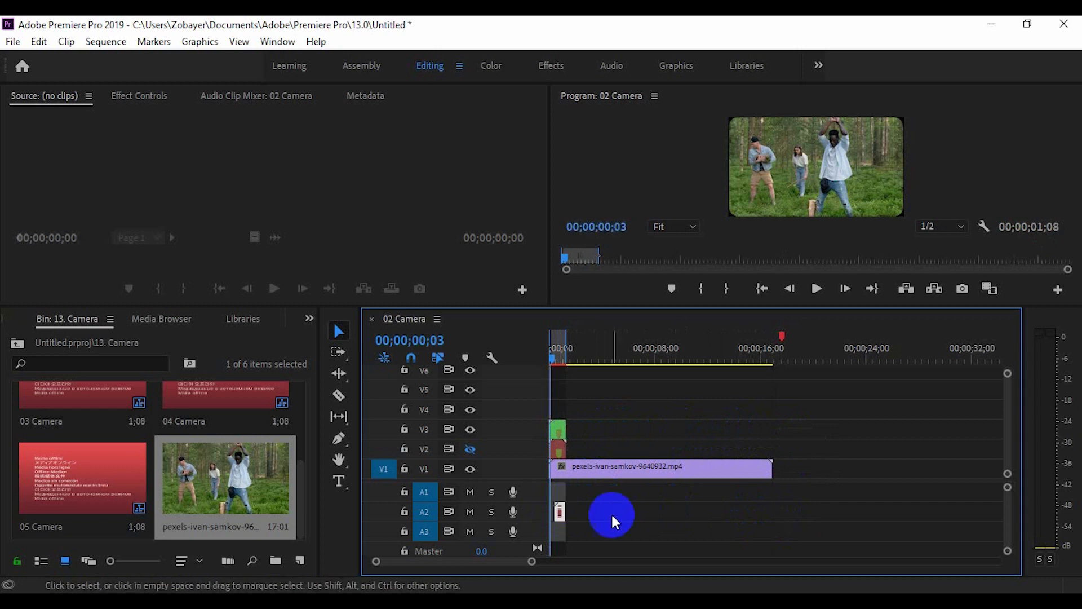
# Play the 02 Camera sequence from its start to preview the transition over the video.
pyautogui.moveTo(533, 561); pyautogui.dragTo(482, 562)
pyautogui.moveTo(564, 365); pyautogui.dragTo(527, 362)
pyautogui.press('space')
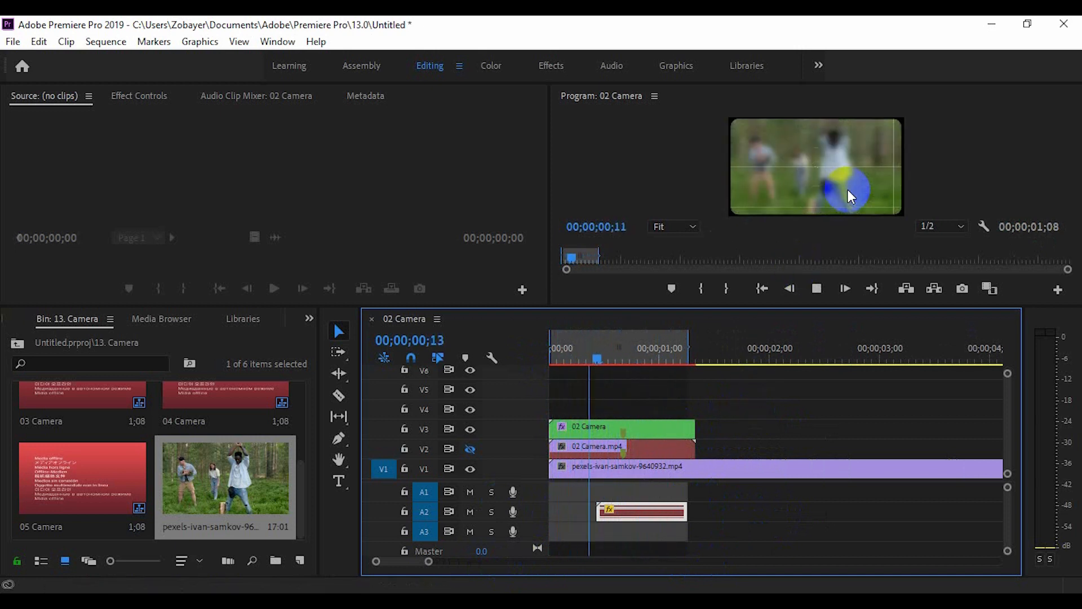
# Look over the stacked transition and video clips, and bring up the effects list.
pyautogui.click(652, 455)
pyautogui.click(631, 447)
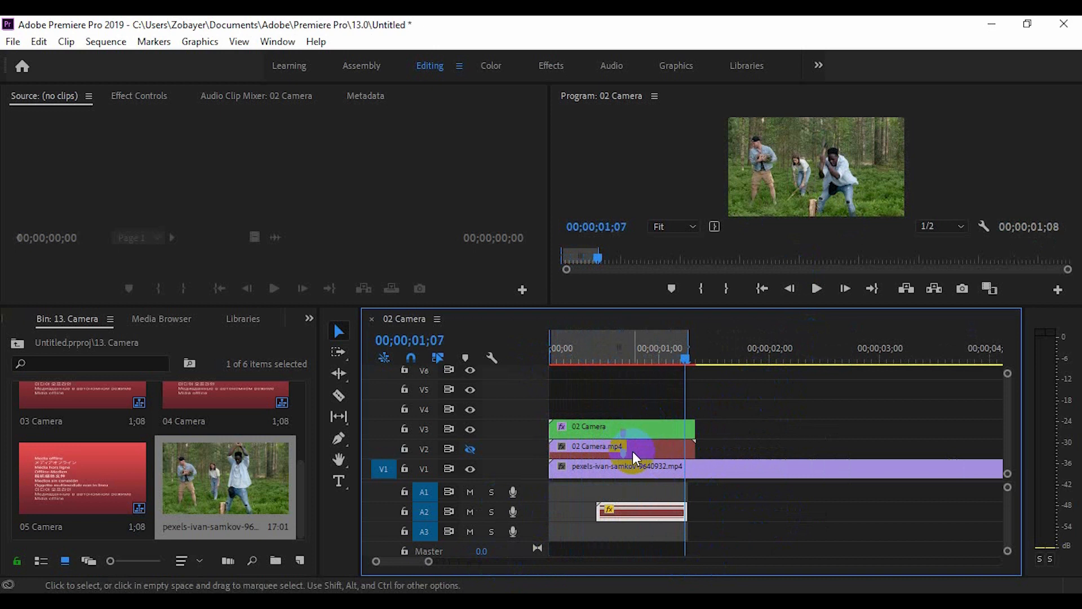
pyautogui.click(629, 474)
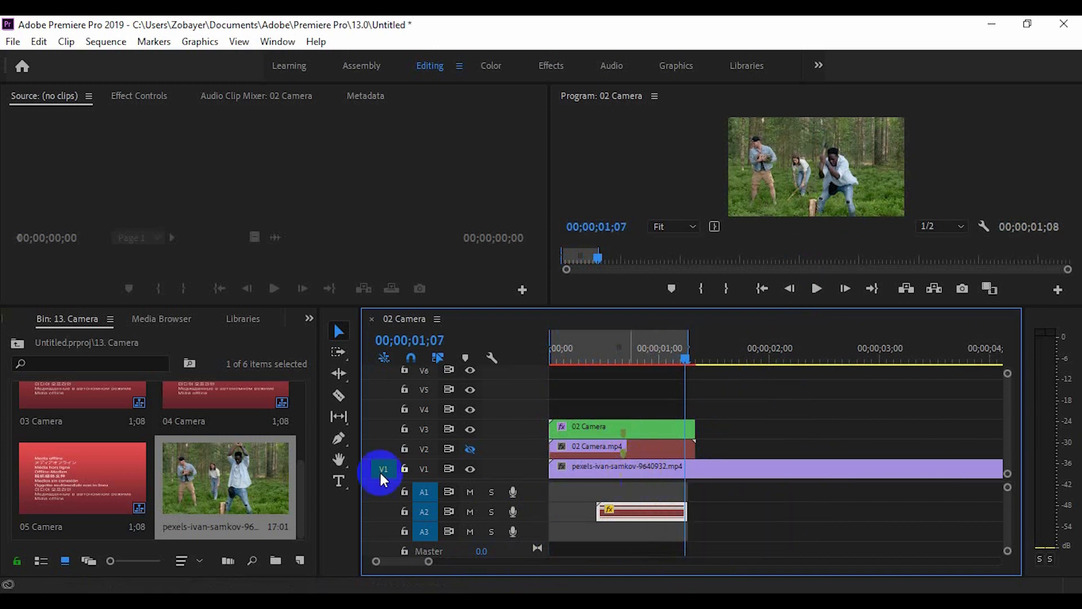
pyautogui.click(310, 319)
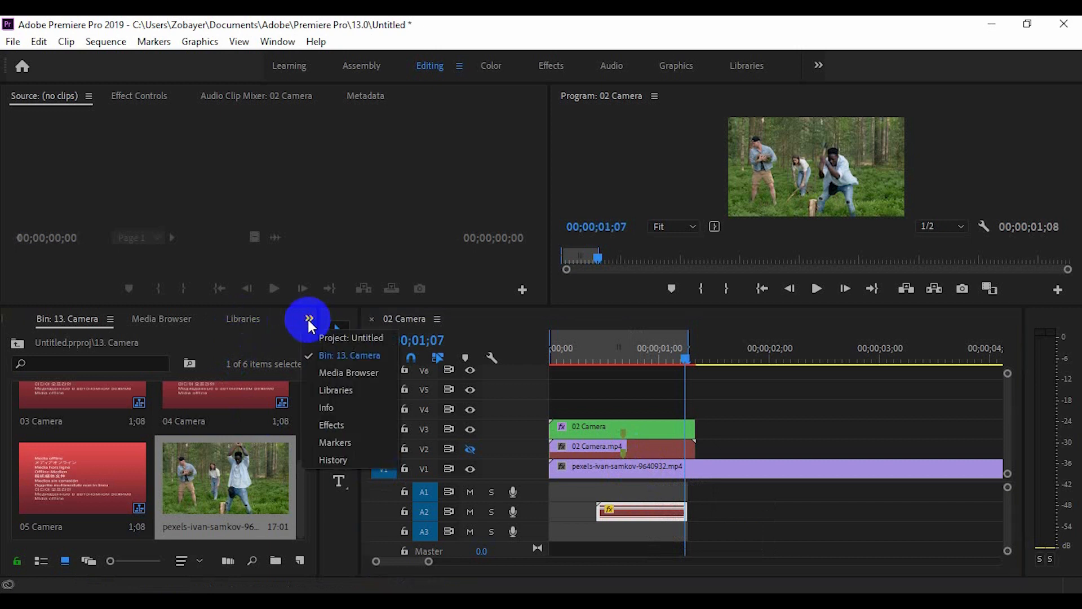
pyautogui.click(341, 426)
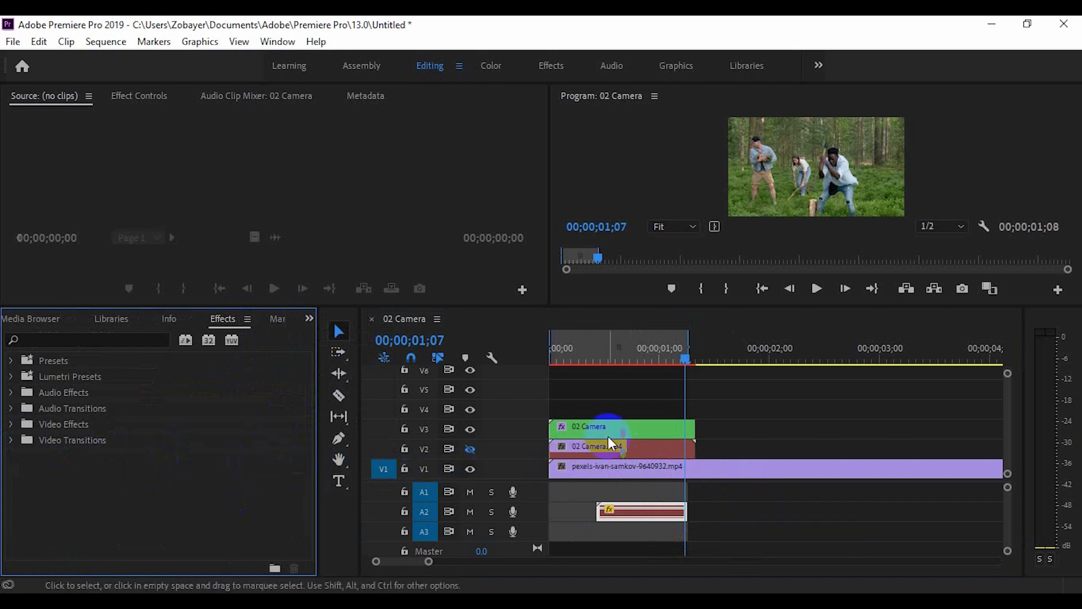
# Extend the sequence's In/Out range to 00;00;02;06 and play it from the start in the maximized Program monitor.
pyautogui.moveTo(685, 367); pyautogui.dragTo(510, 354)
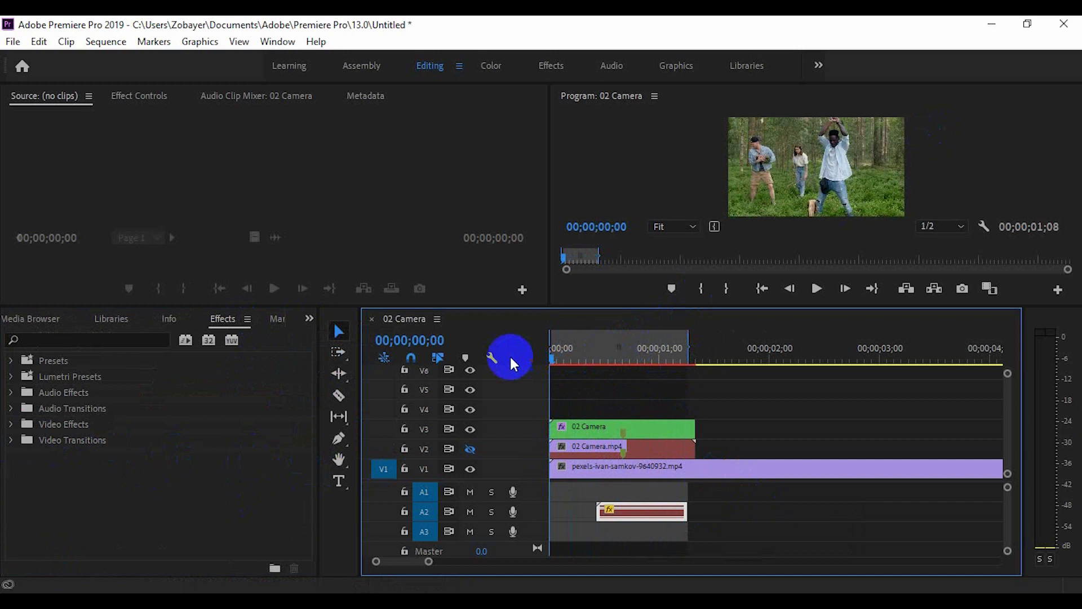
pyautogui.click(769, 183)
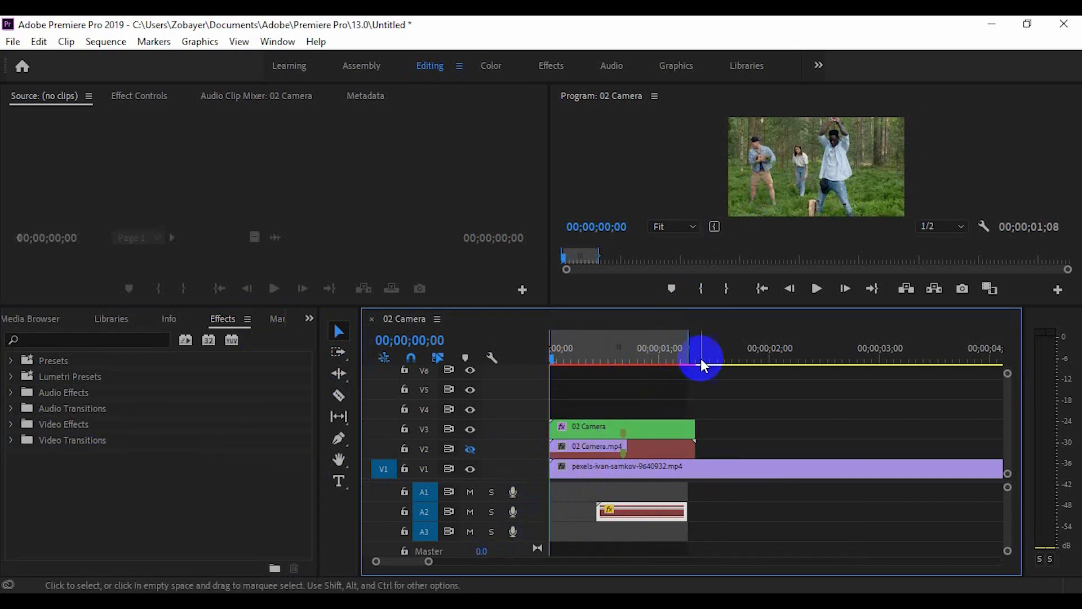
pyautogui.moveTo(688, 350); pyautogui.dragTo(794, 354)
pyautogui.click(820, 180)
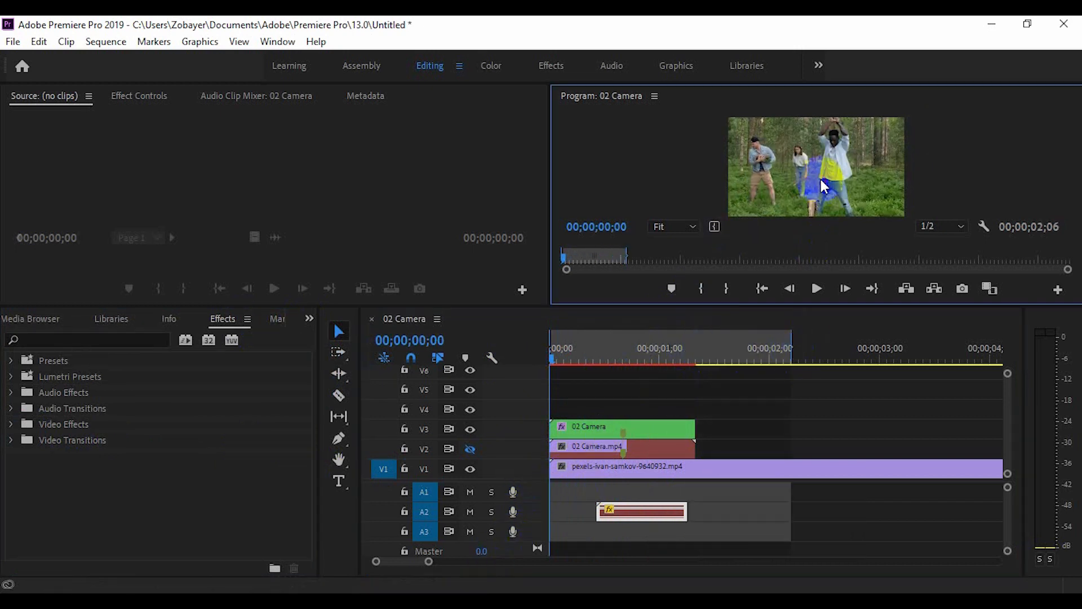
pyautogui.press('`')
pyautogui.press('space')
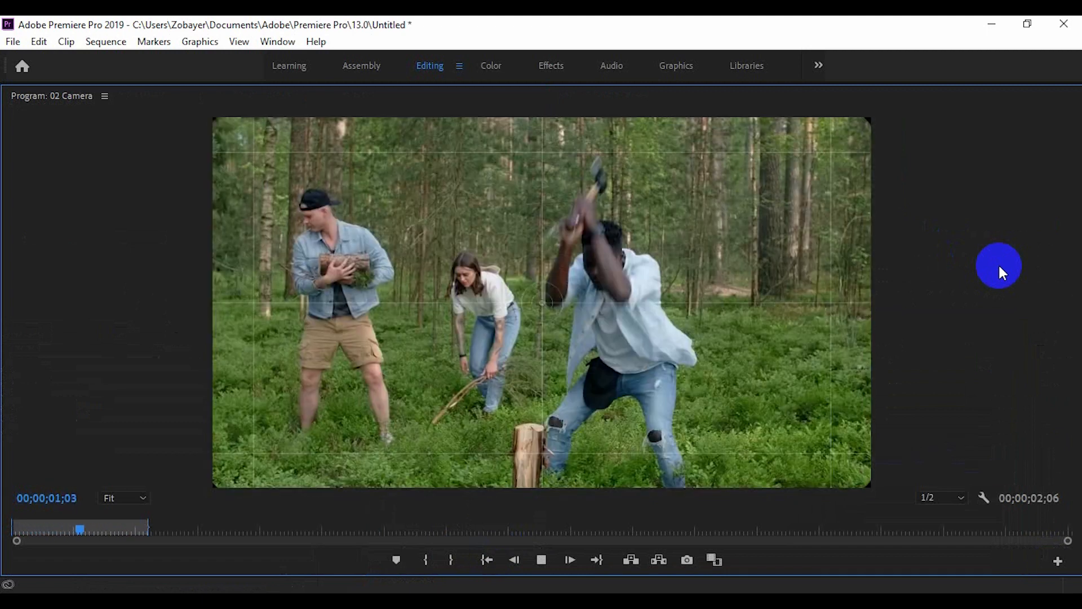
# Stop the 02 Camera preview, restore the Program monitor to normal size and return the playhead to the sequence start.
pyautogui.press('`')
pyautogui.press('space')
pyautogui.moveTo(754, 357); pyautogui.dragTo(382, 380)
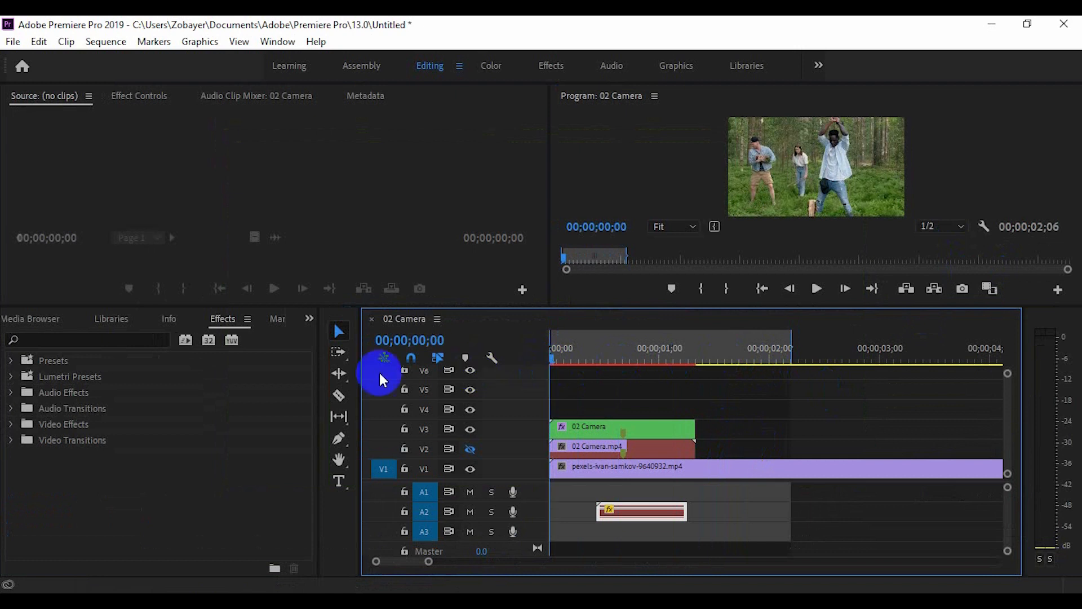
# Open the 02 Bounce out sequence from the project's 03. Bounce bin.
pyautogui.click(309, 319)
pyautogui.click(342, 356)
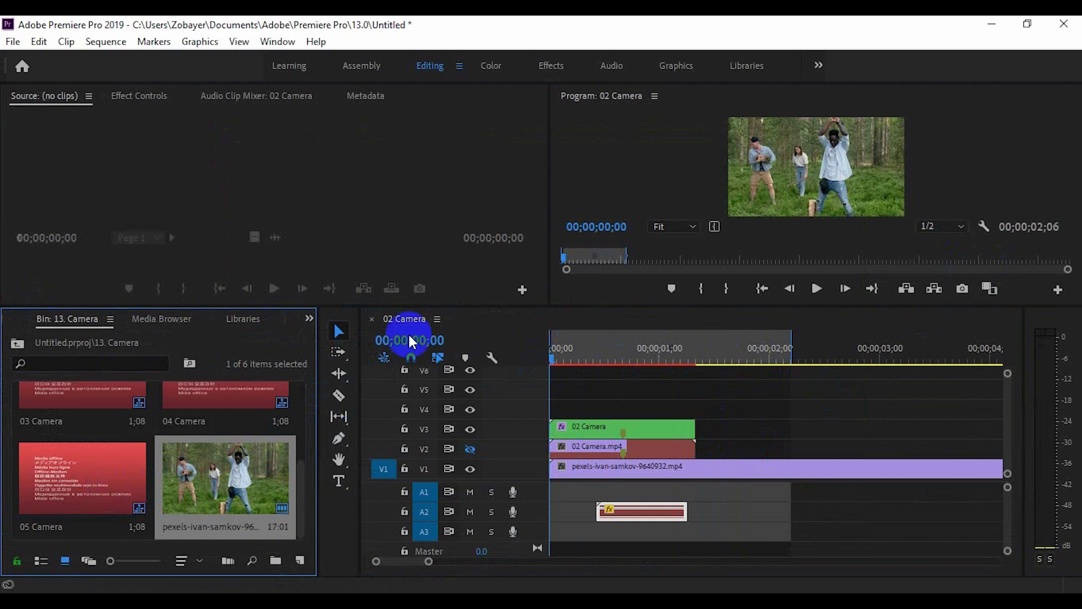
pyautogui.click(303, 387)
pyautogui.click(246, 419)
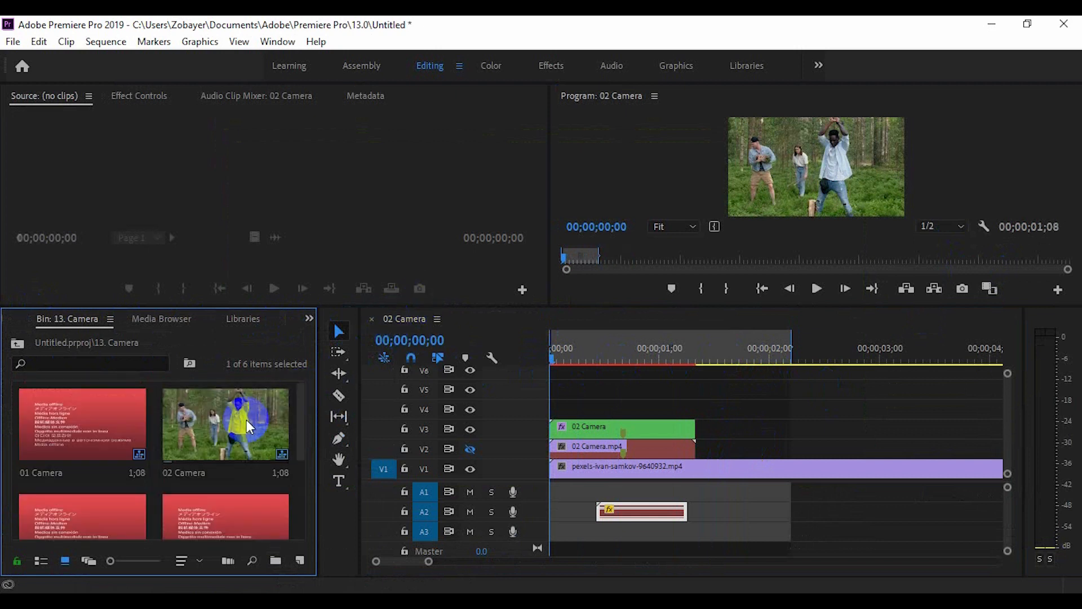
pyautogui.scroll(-3, 245, 423)
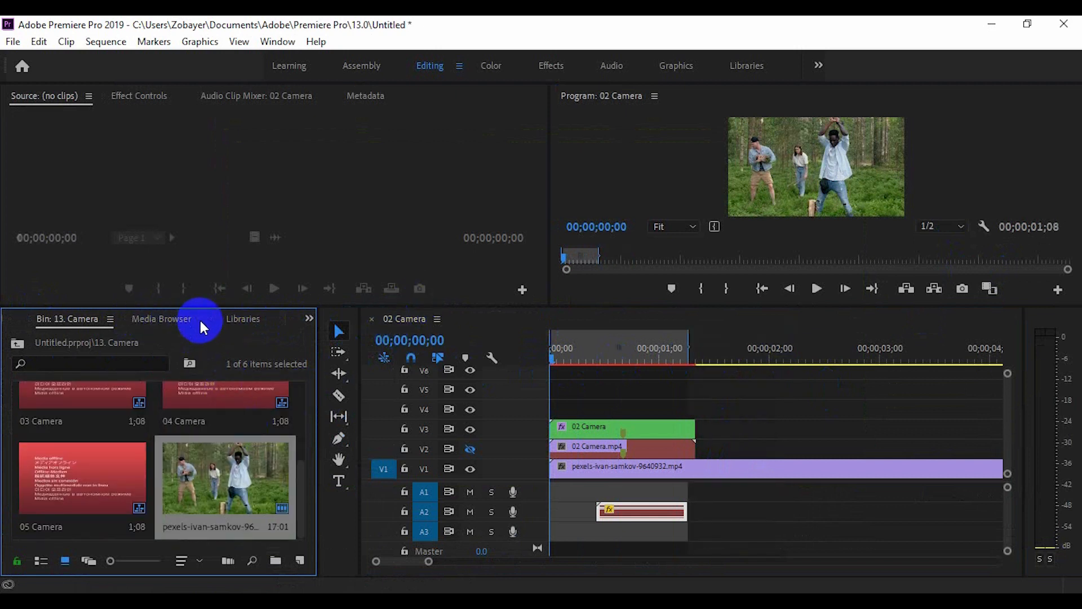
pyautogui.click(309, 318)
pyautogui.click(345, 336)
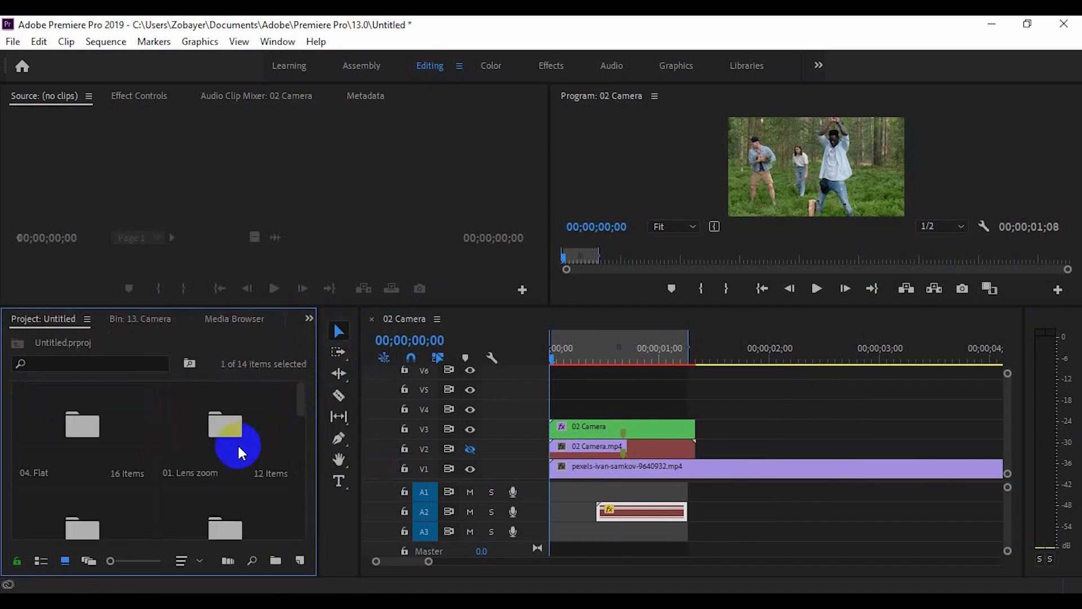
pyautogui.doubleClick(93, 428)
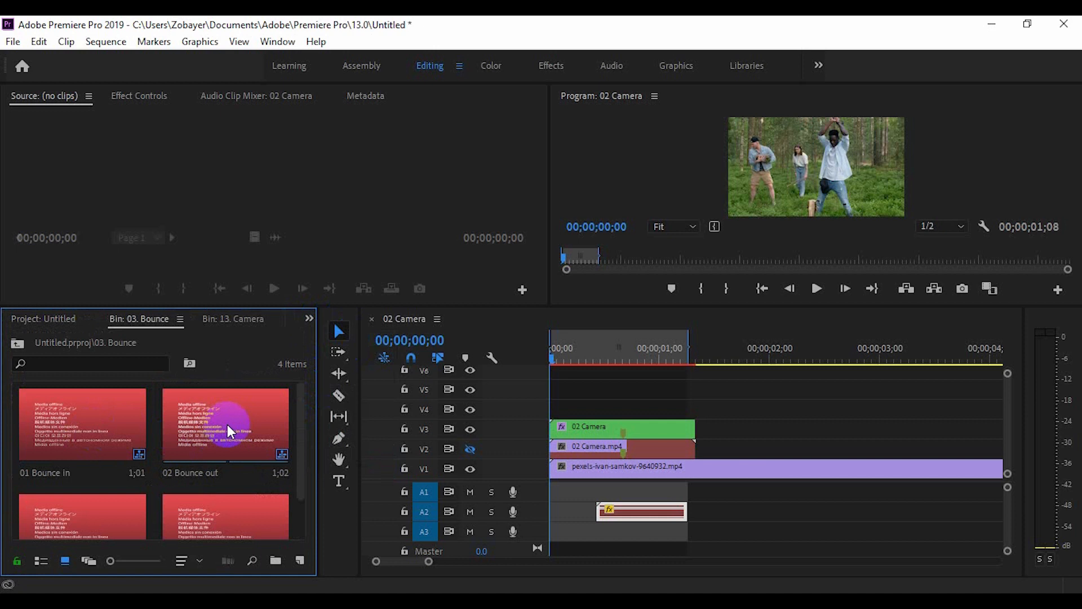
pyautogui.doubleClick(228, 425)
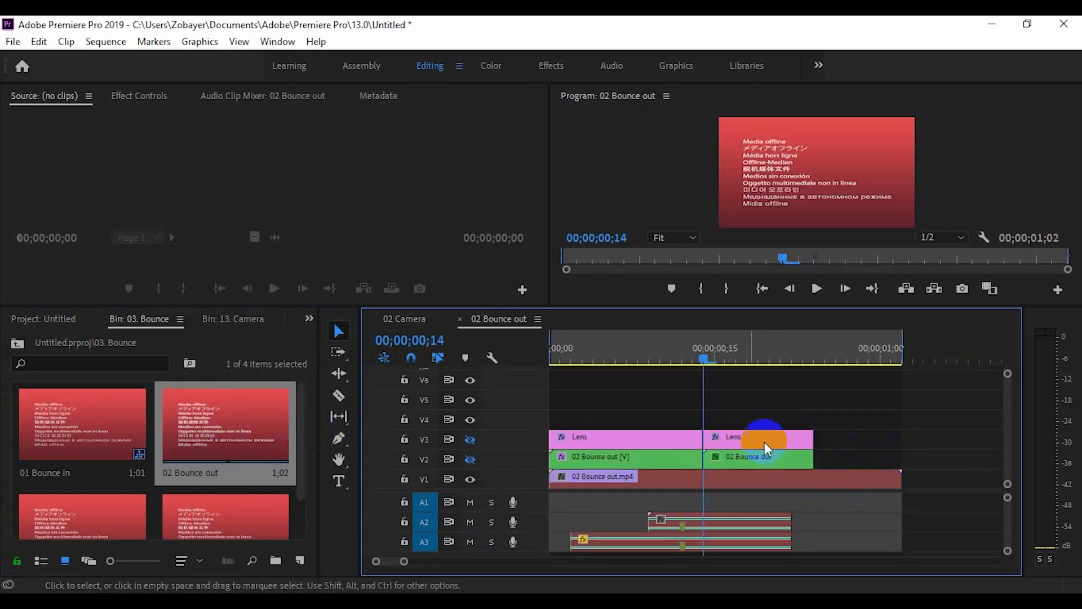
# Move all the video layers of the 02 Bounce out sequence up one track, leaving V1 empty.
pyautogui.moveTo(888, 434); pyautogui.dragTo(620, 484)
pyautogui.moveTo(627, 439); pyautogui.dragTo(628, 424)
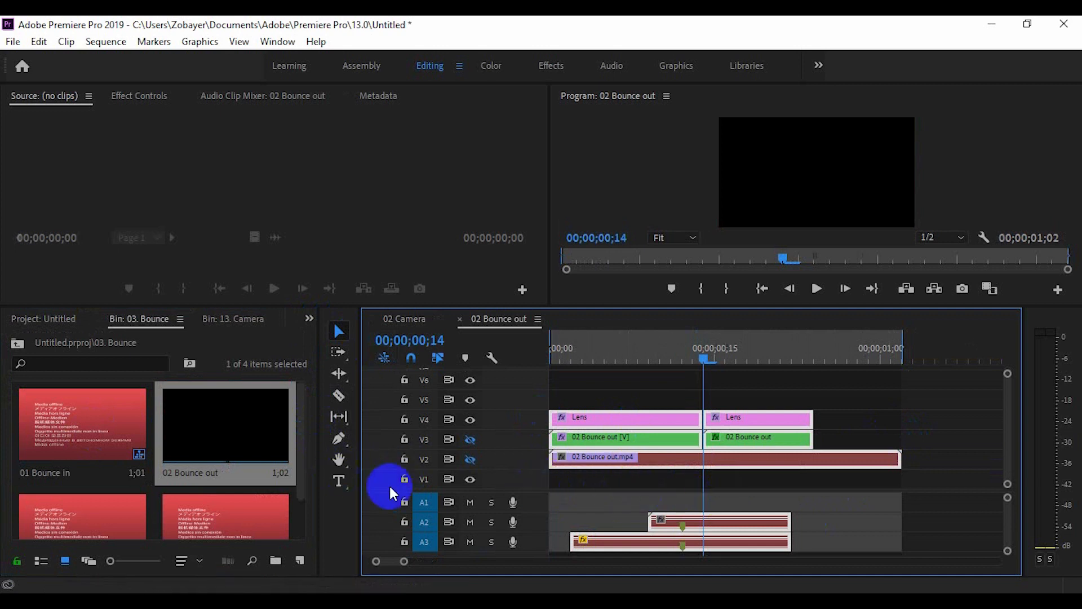
# Place the Pexels 9640932 forest video from the 13. Camera bin on V1 at the start of the 02 Bounce out sequence.
pyautogui.click(302, 480)
pyautogui.moveTo(302, 485); pyautogui.dragTo(294, 416)
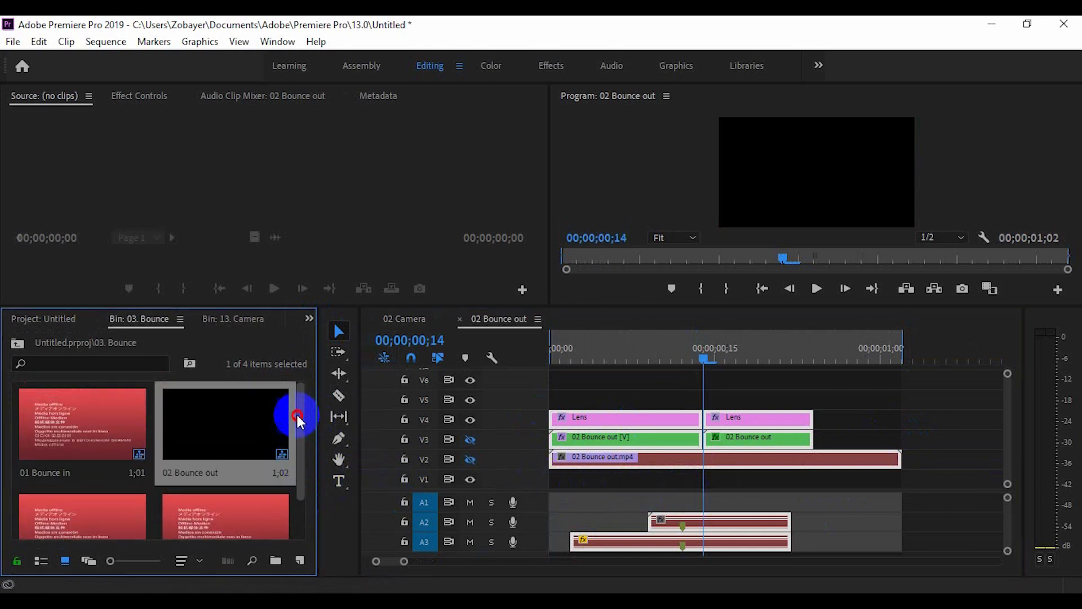
pyautogui.click(39, 322)
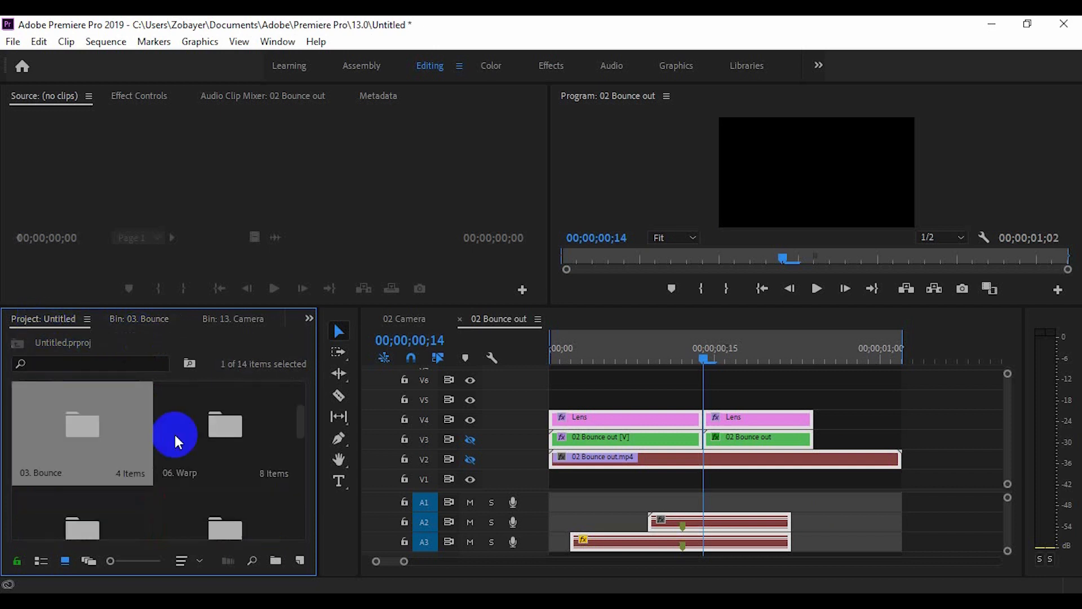
pyautogui.scroll(-5, 198, 444)
pyautogui.scroll(5, 199, 444)
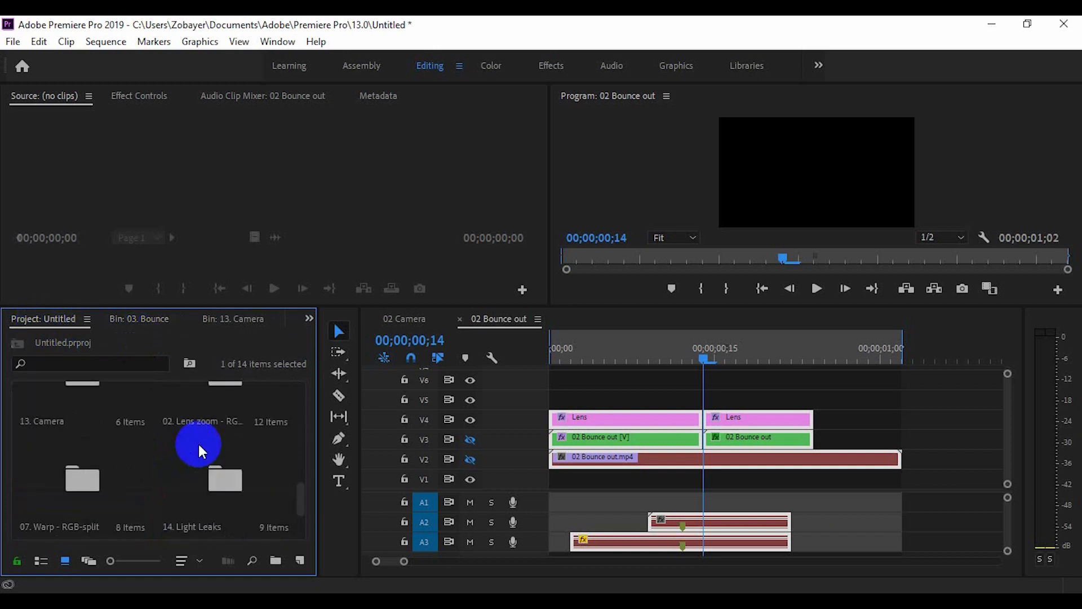
pyautogui.click(308, 319)
pyautogui.click(347, 357)
pyautogui.click(340, 330)
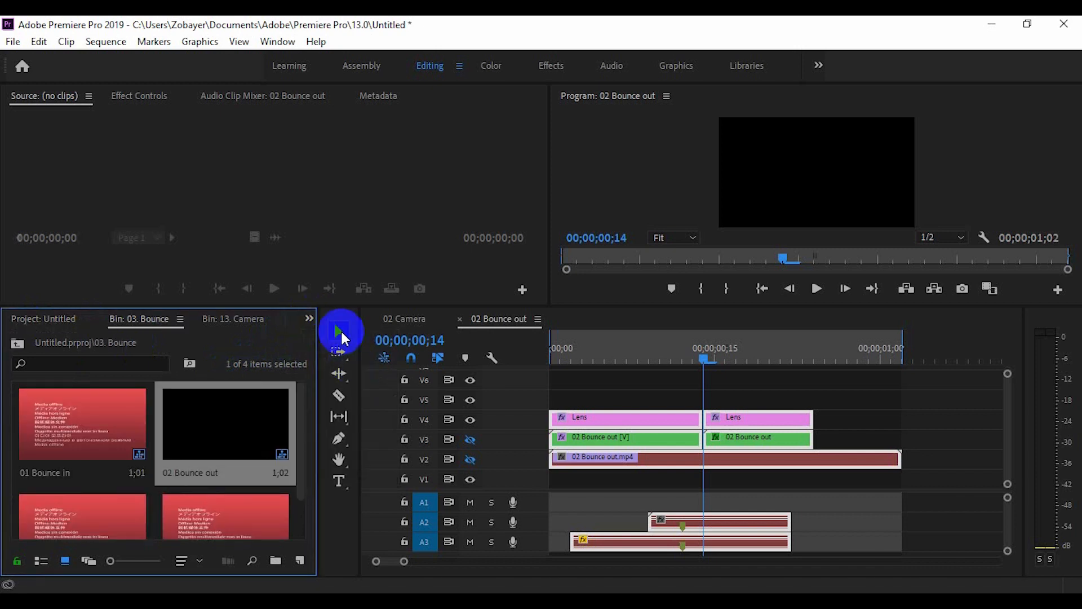
pyautogui.scroll(-1, 238, 428)
pyautogui.click(307, 319)
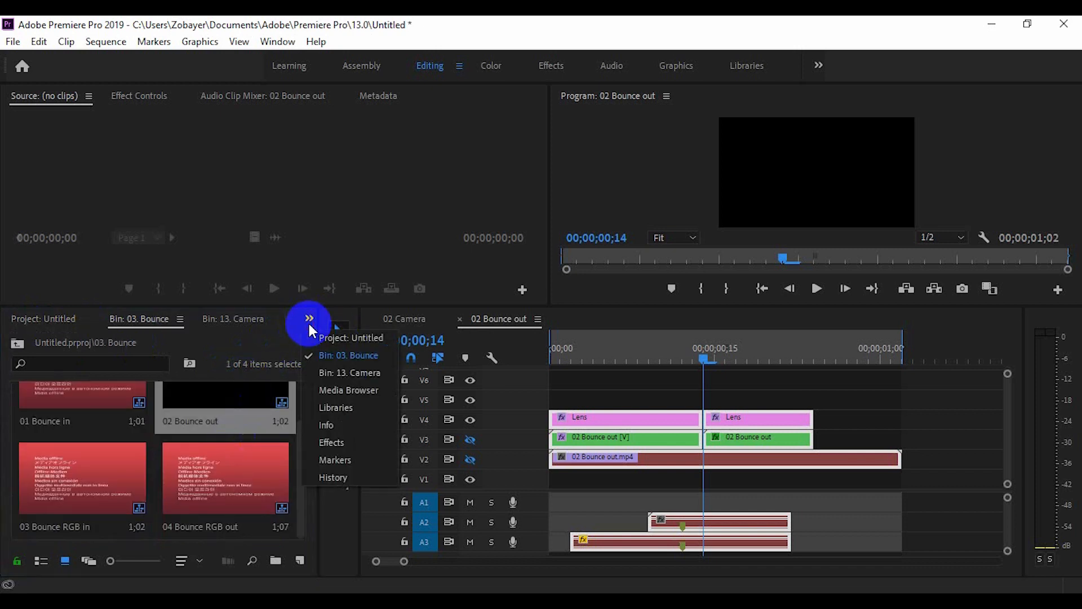
pyautogui.click(343, 372)
pyautogui.click(260, 490)
pyautogui.doubleClick(255, 492)
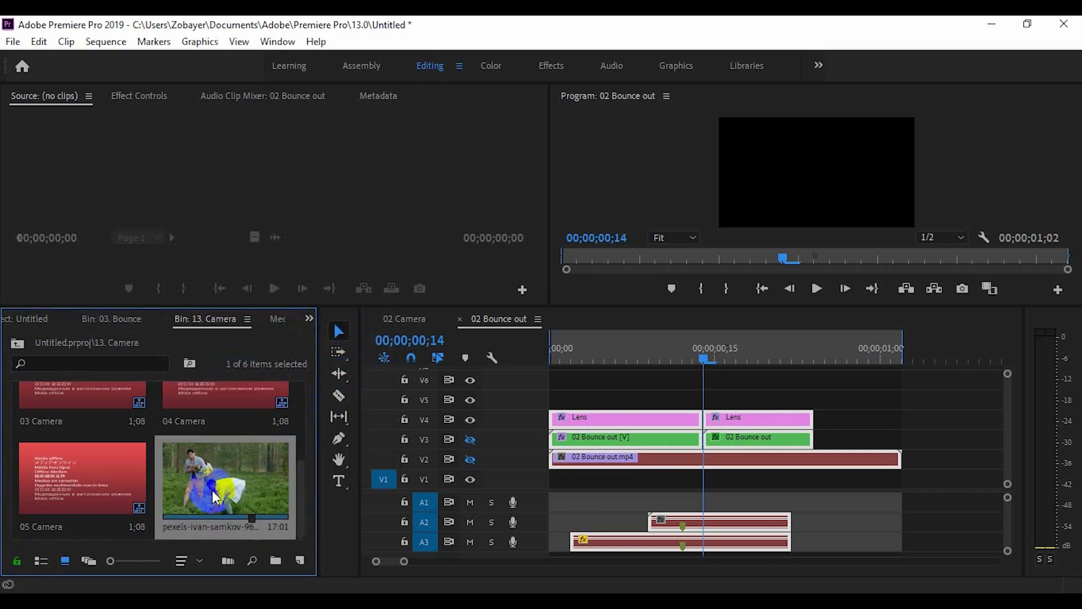
pyautogui.moveTo(173, 469); pyautogui.dragTo(550, 491)
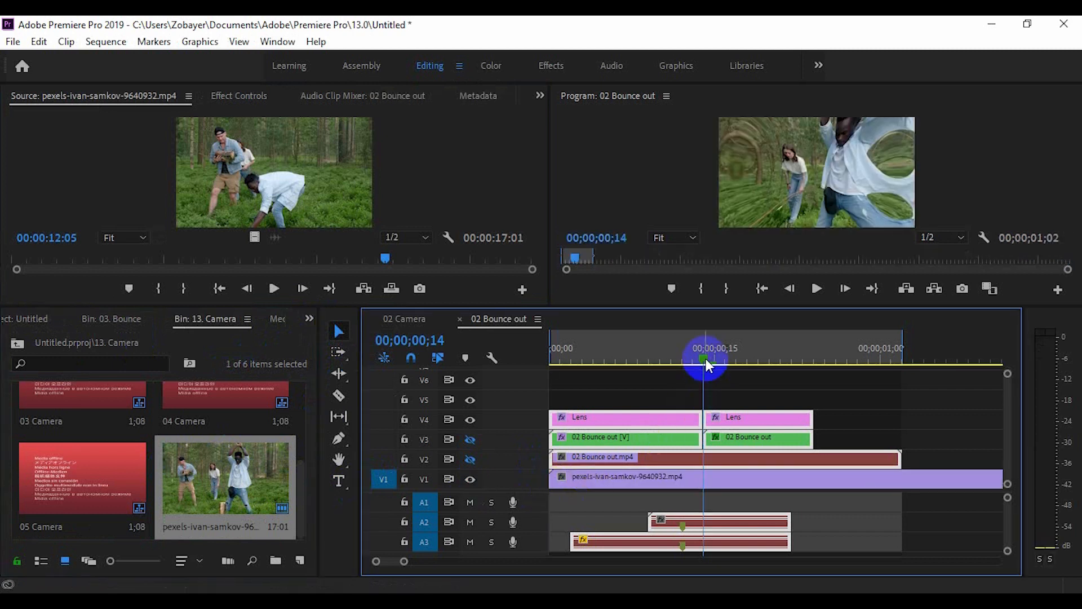
# Play the 02 Bounce out sequence from its start in the maximized Program monitor, then restore the layout and stop.
pyautogui.press('Home')
pyautogui.click(778, 185)
pyautogui.press('`')
pyautogui.press('space')
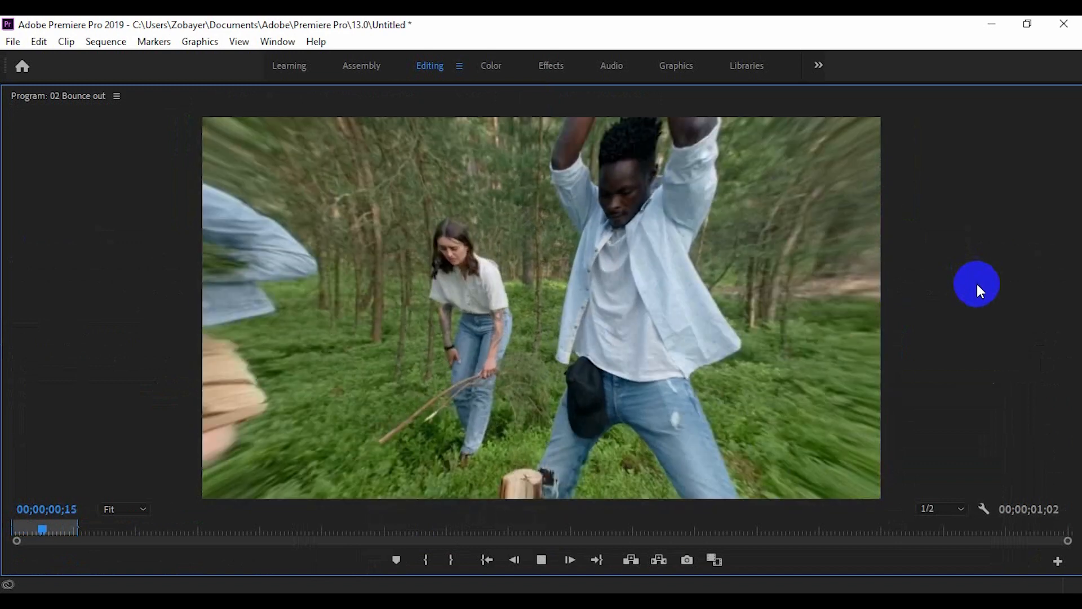
pyautogui.press('`')
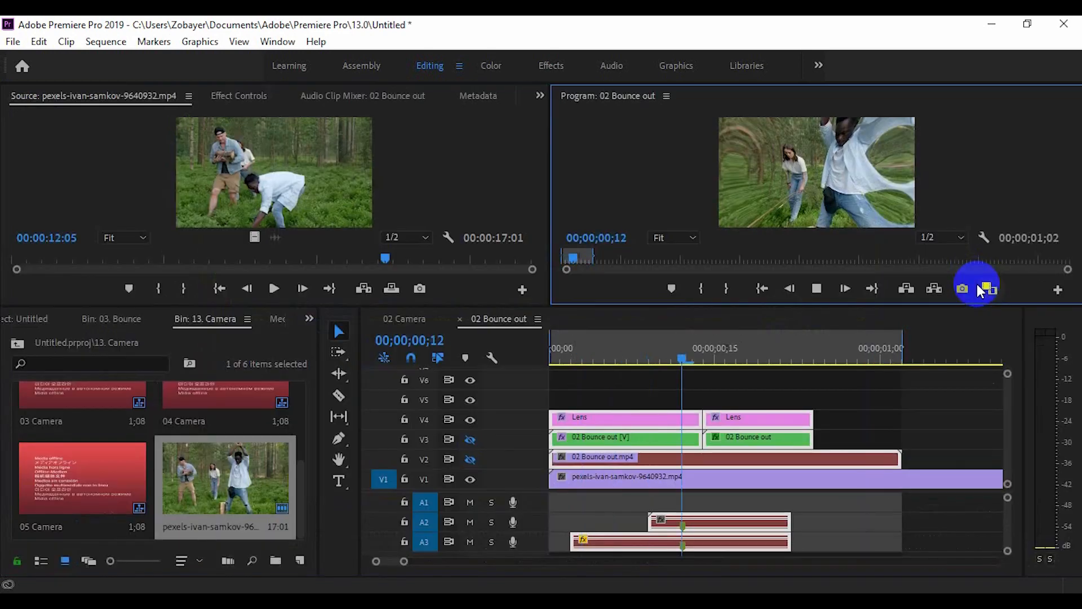
pyautogui.press('space')
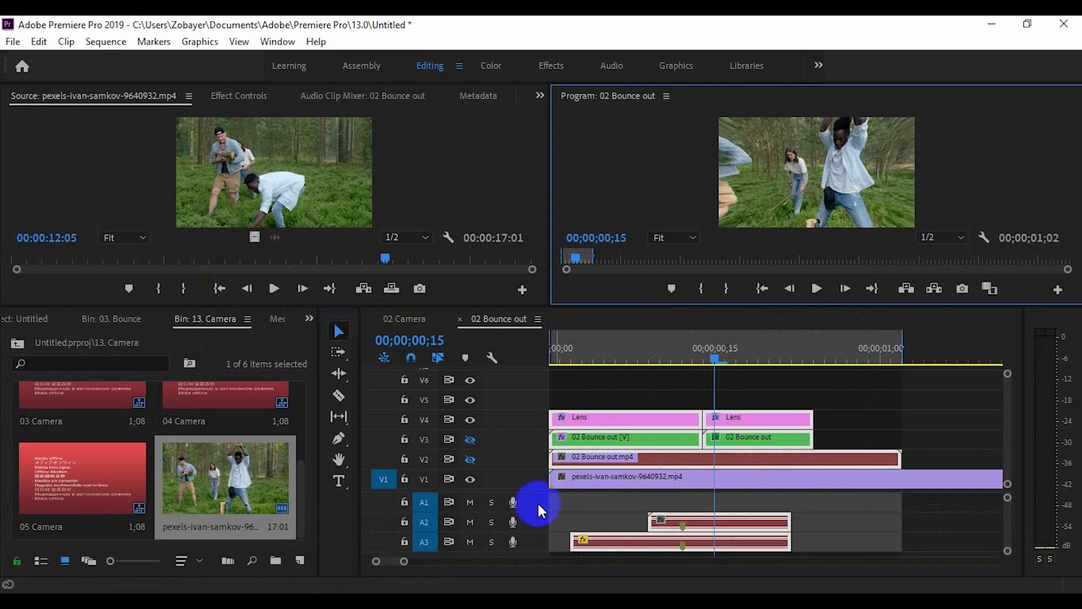
# Import the Pexels 5286907 street video from Local Disk (J:) into the 13. Camera bin.
pyautogui.doubleClick(296, 502)
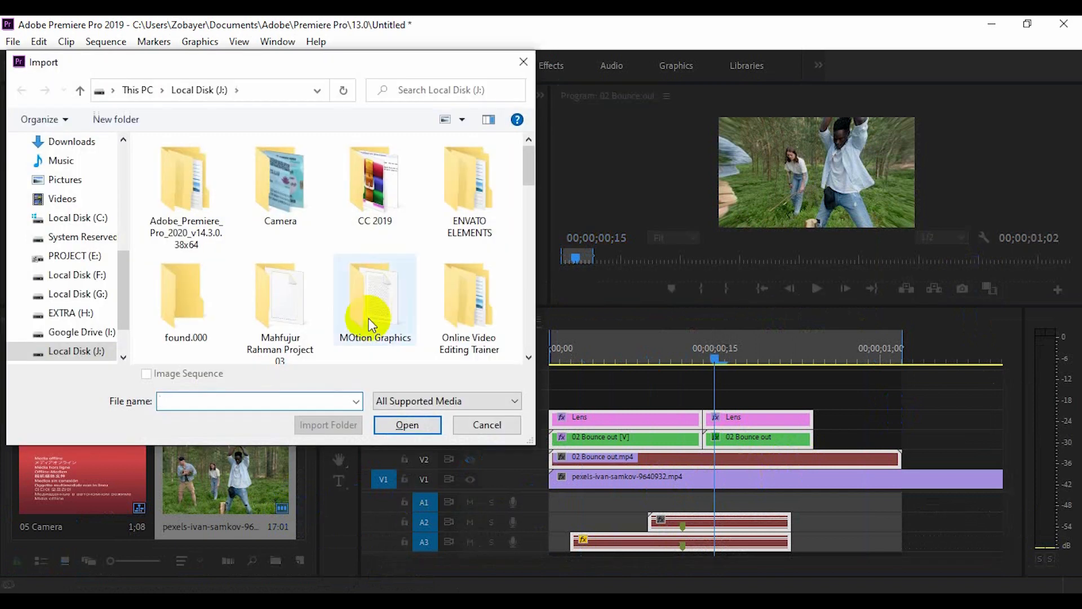
pyautogui.moveTo(528, 169); pyautogui.dragTo(528, 257)
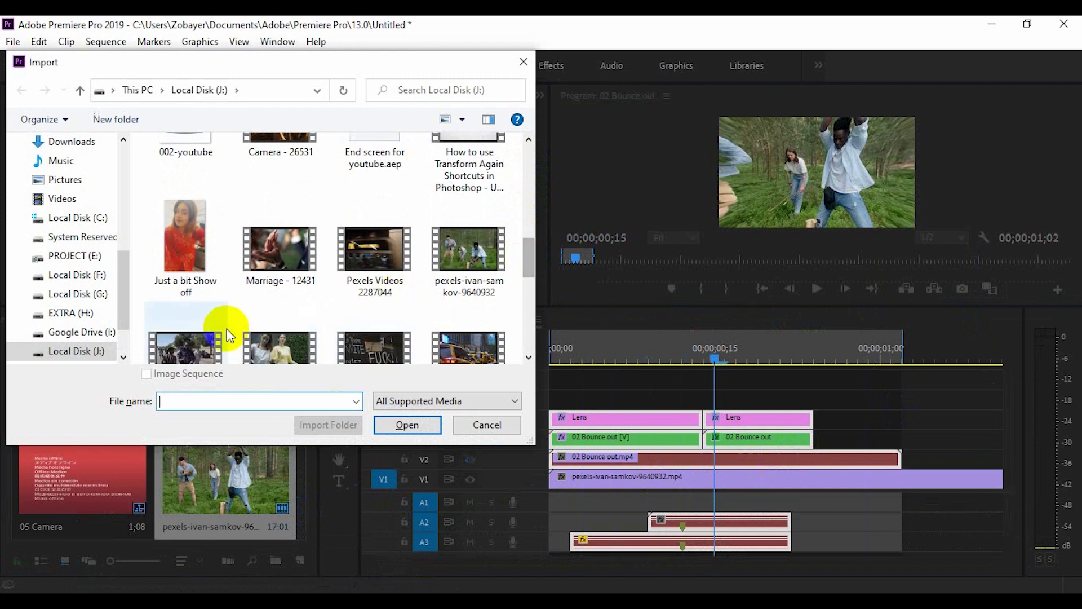
pyautogui.click(217, 352)
pyautogui.click(379, 424)
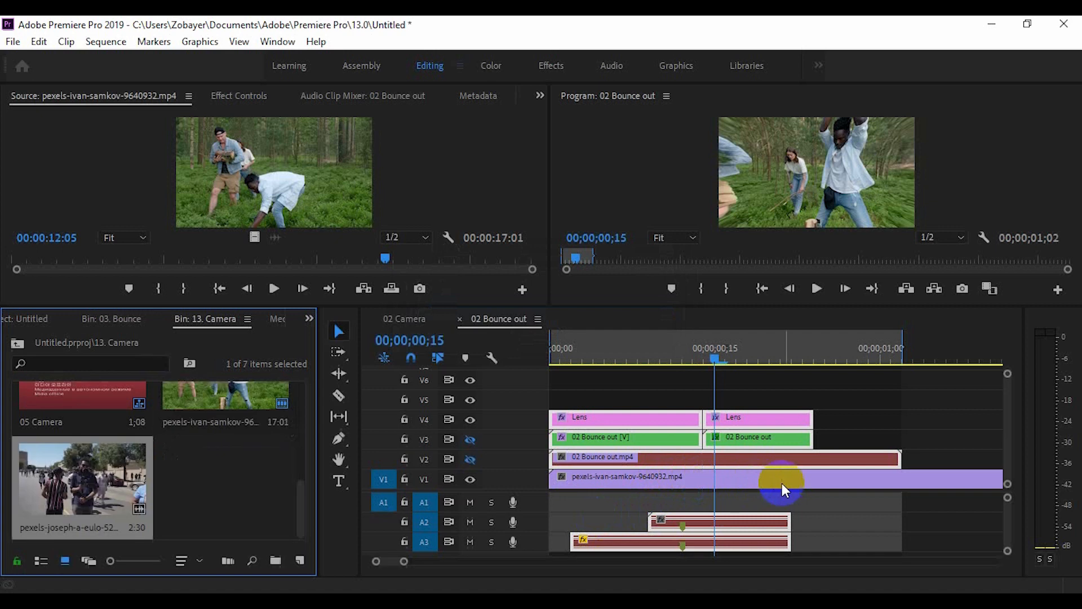
# Shorten the forest clip on V1 to about 12 frames and place the street video directly after it on V1 and A1.
pyautogui.click(404, 565)
pyautogui.moveTo(405, 565); pyautogui.dragTo(524, 562)
pyautogui.click(794, 480)
pyautogui.moveTo(793, 480); pyautogui.dragTo(554, 483)
pyautogui.moveTo(524, 563); pyautogui.dragTo(466, 562)
pyautogui.moveTo(130, 473); pyautogui.dragTo(669, 485)
# Preview the transition between the forest and street clips in the maximized Program monitor, and return the playhead to the start.
pyautogui.moveTo(677, 359); pyautogui.dragTo(555, 359)
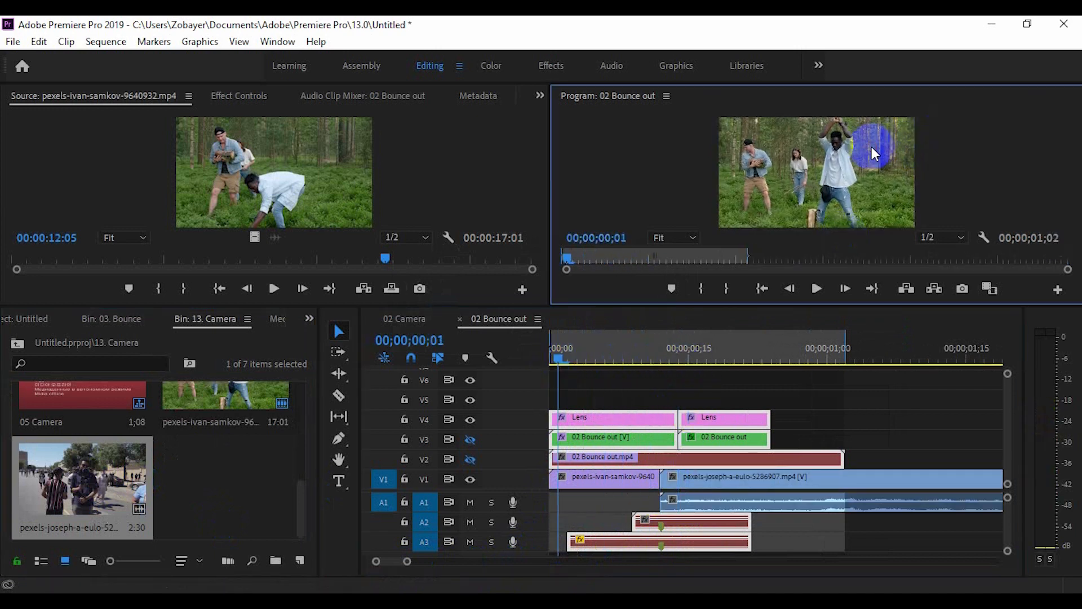
pyautogui.press('`')
pyautogui.press('space')
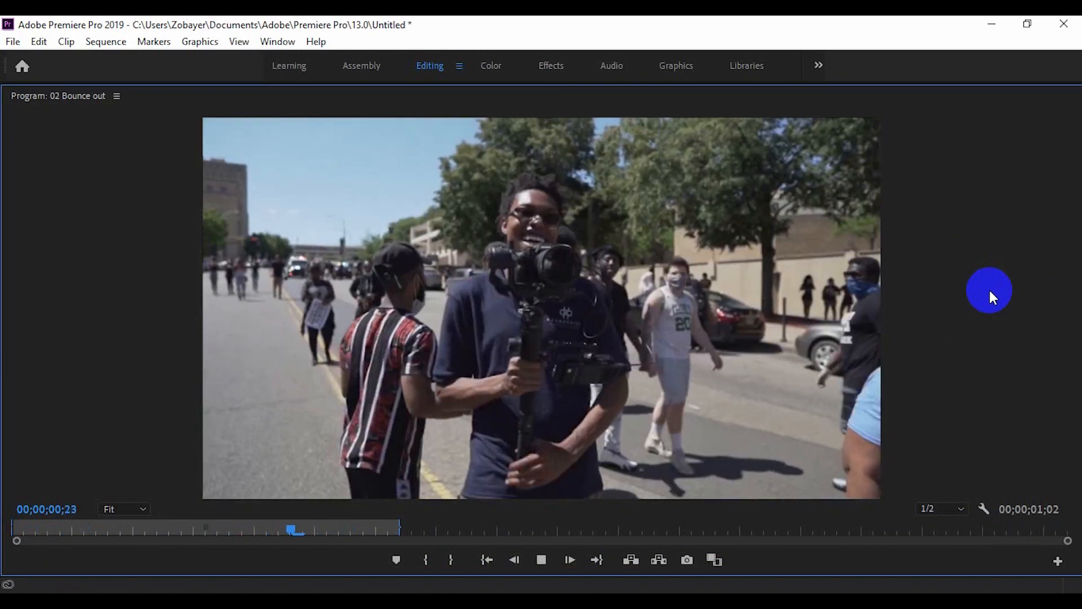
pyautogui.press('`')
pyautogui.press('space')
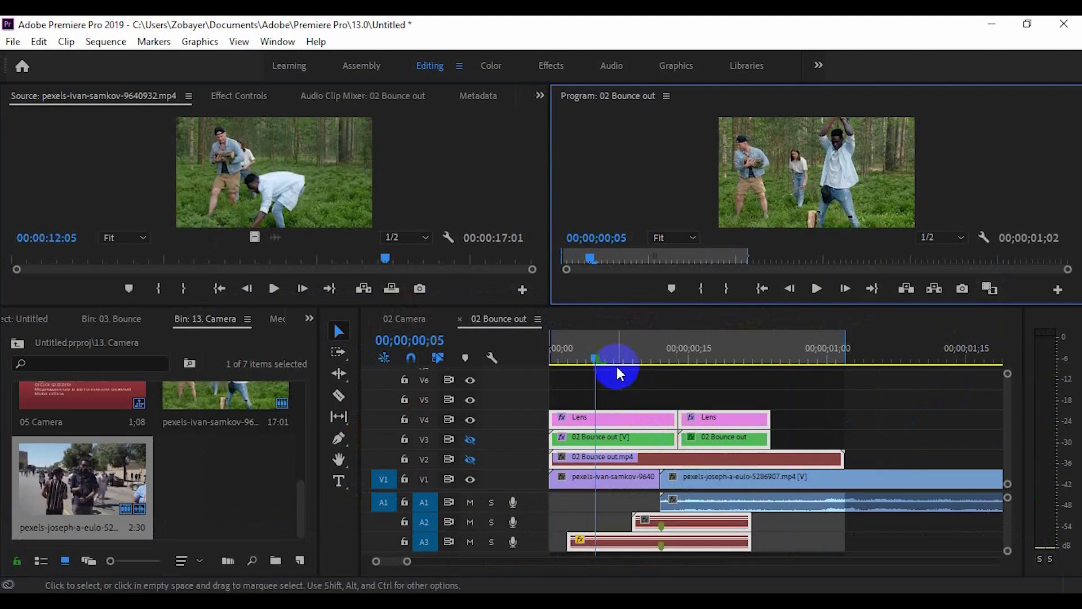
pyautogui.moveTo(597, 357); pyautogui.dragTo(541, 361)
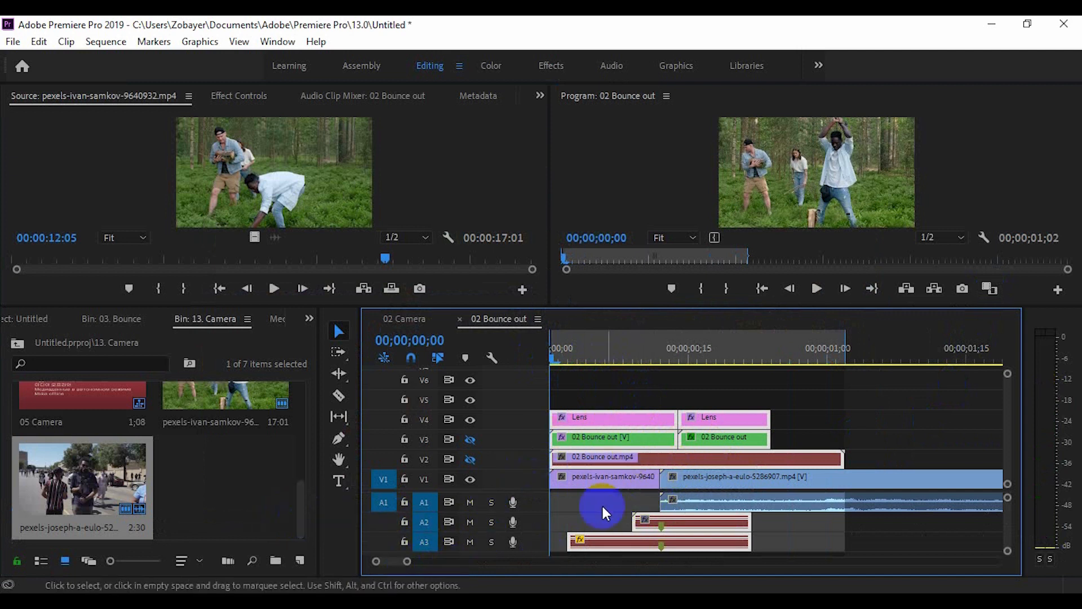
pyautogui.scroll(1, 193, 470)
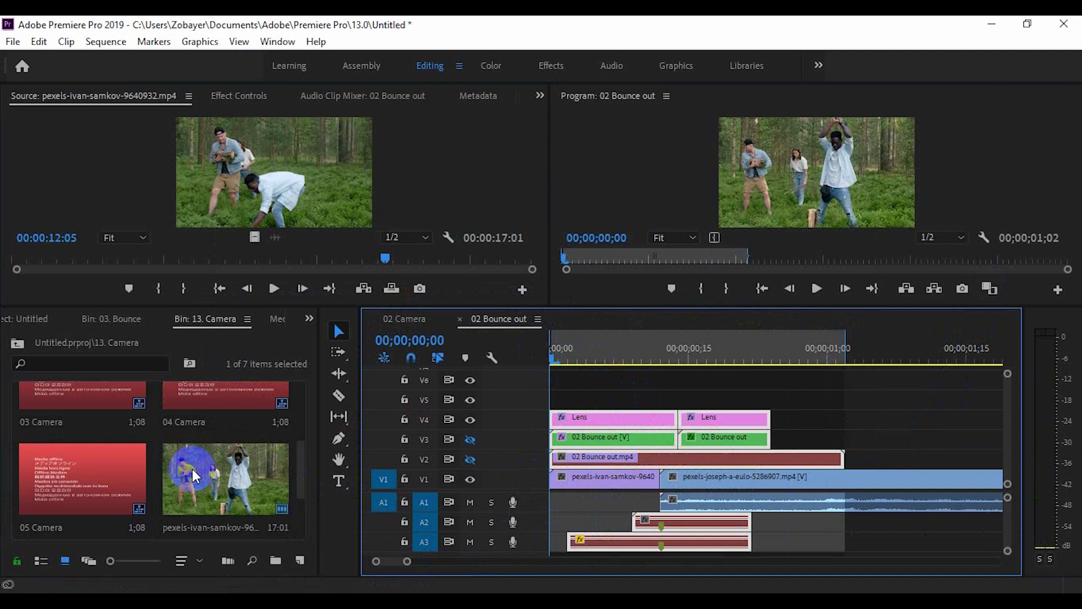